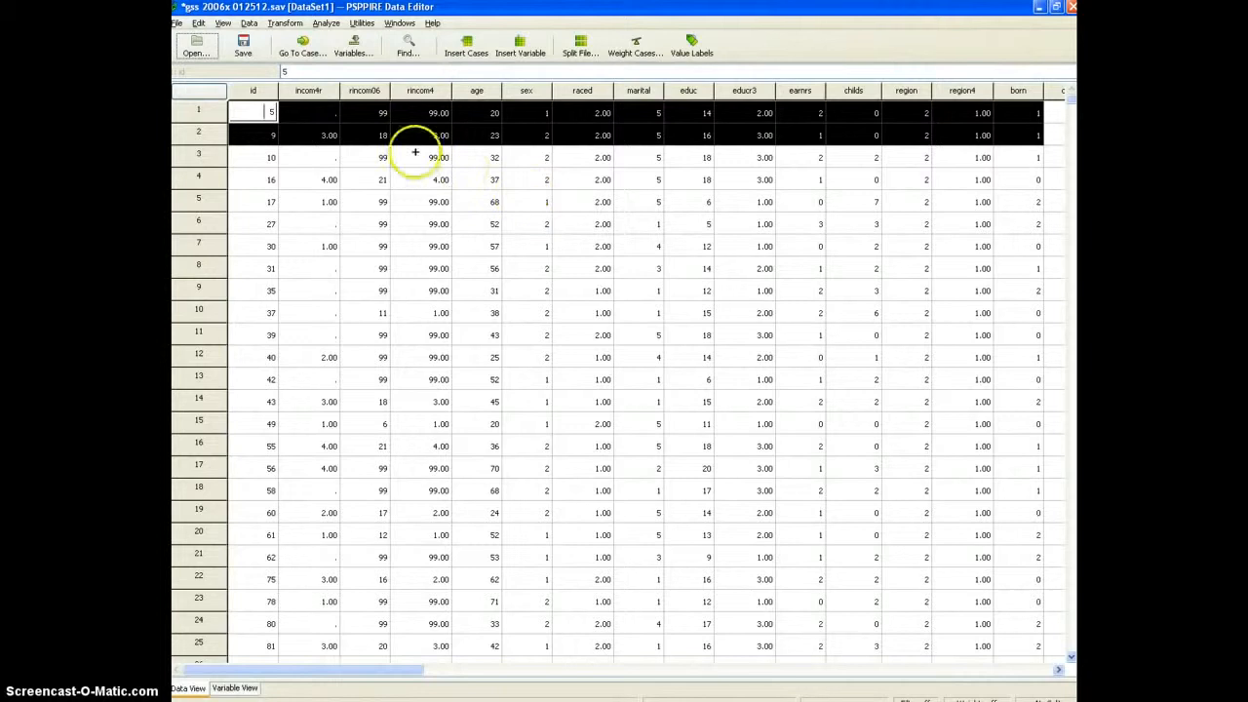
Step: Start a Frequencies analysis and add AGE OF RESPONDENT and Race, Dichotomized as its variables
{"action": "left_click", "coordinate": [328, 24]}
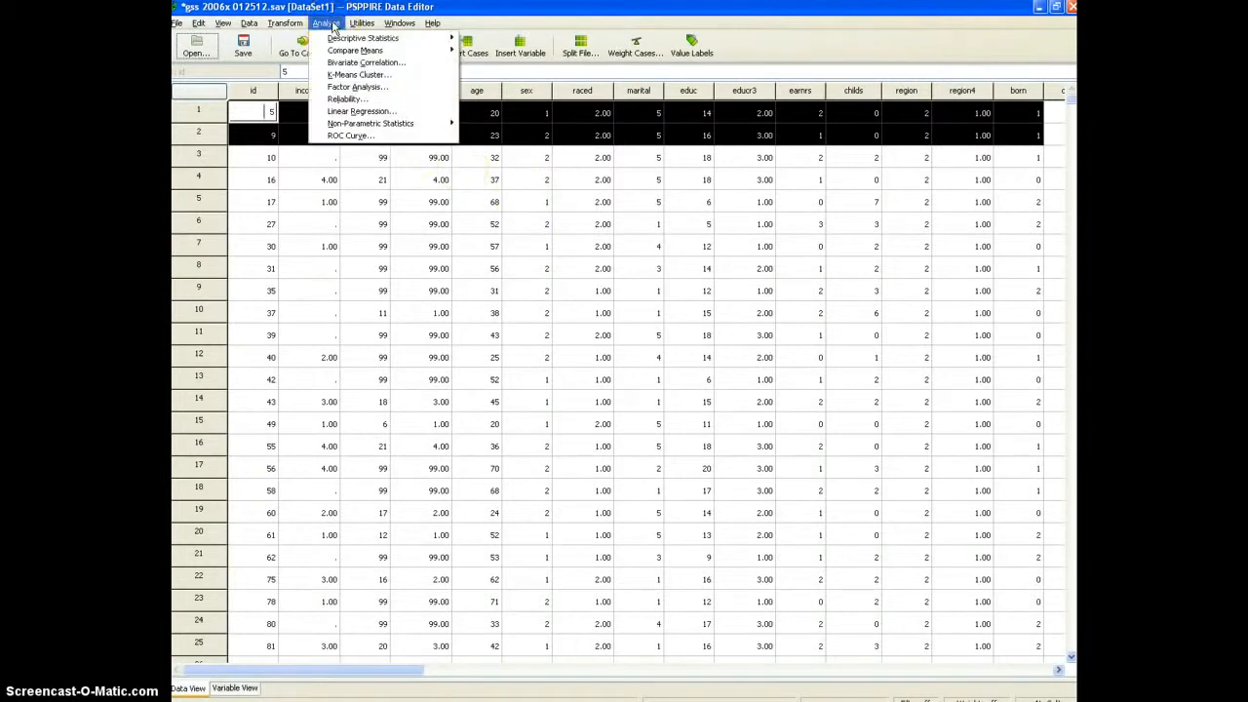
{"action": "mouse_move", "coordinate": [390, 38]}
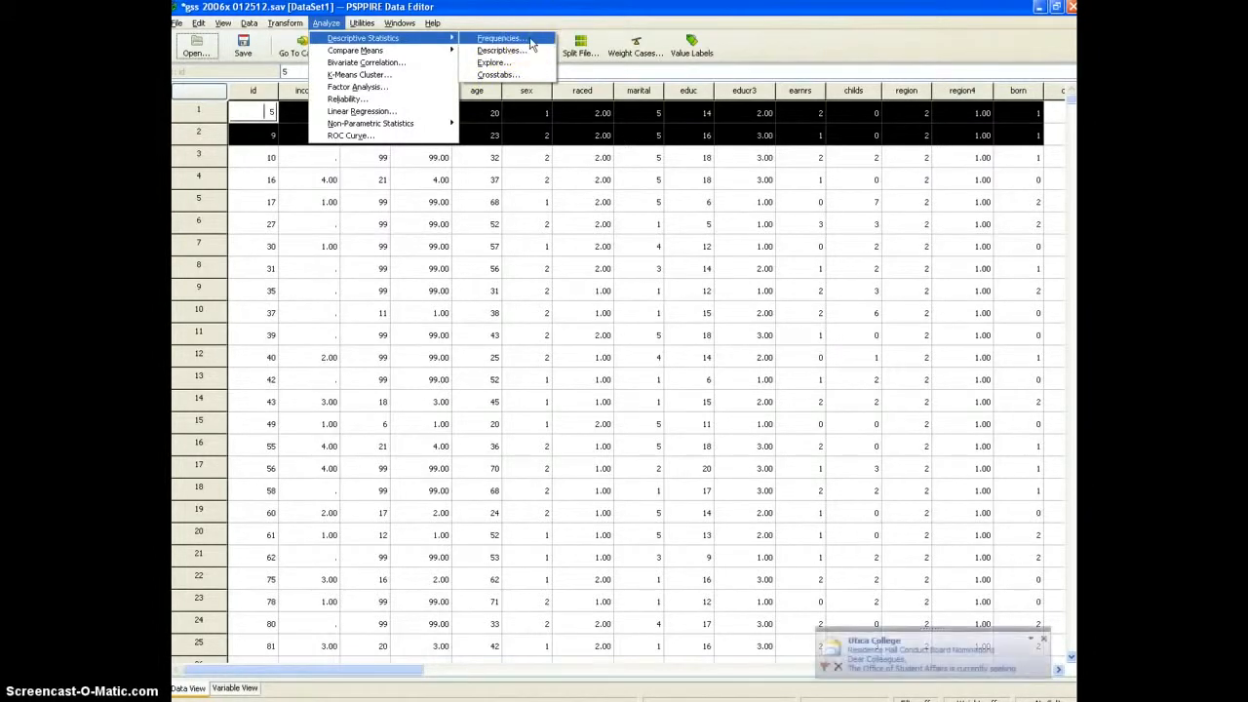
{"action": "left_click", "coordinate": [530, 40]}
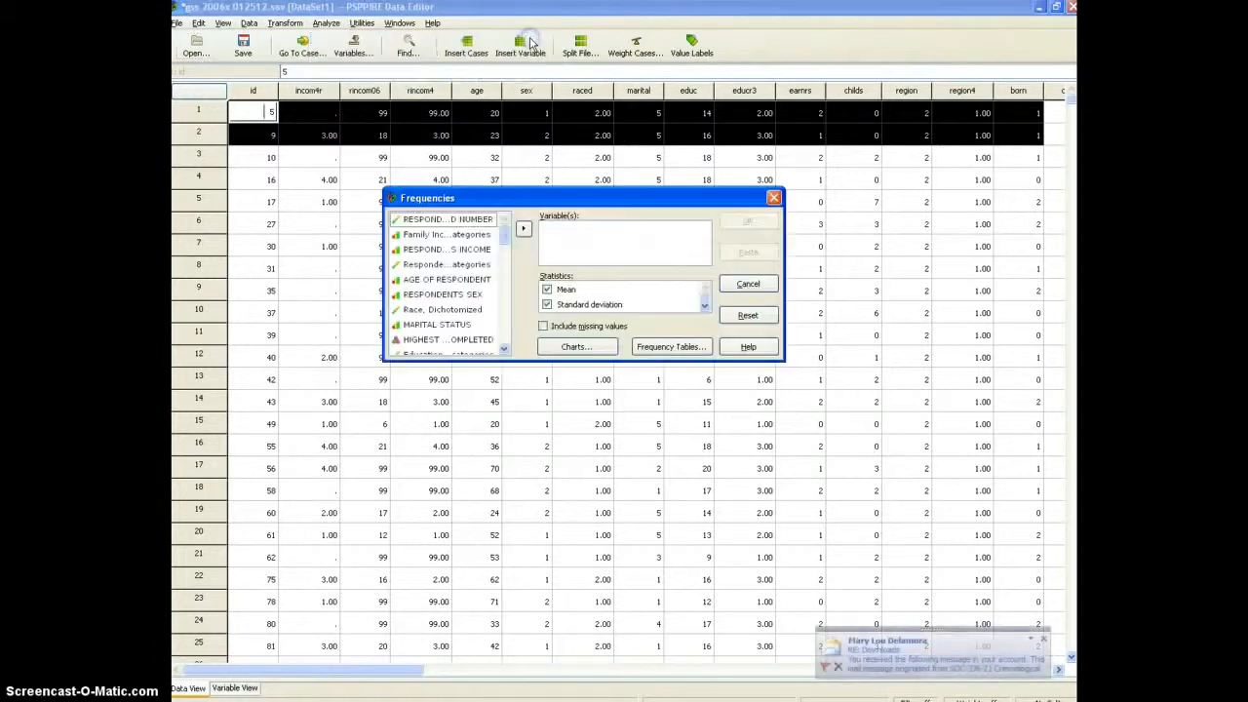
{"action": "left_click", "coordinate": [1043, 638]}
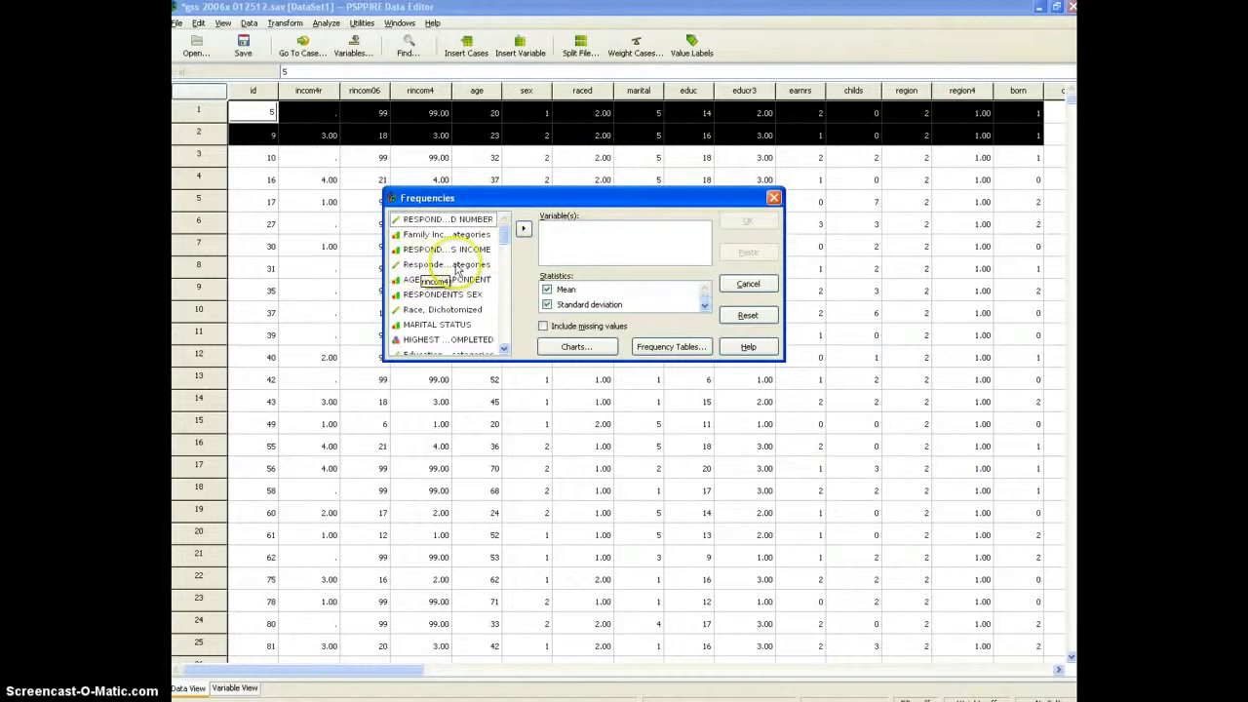
{"action": "left_click", "coordinate": [424, 281]}
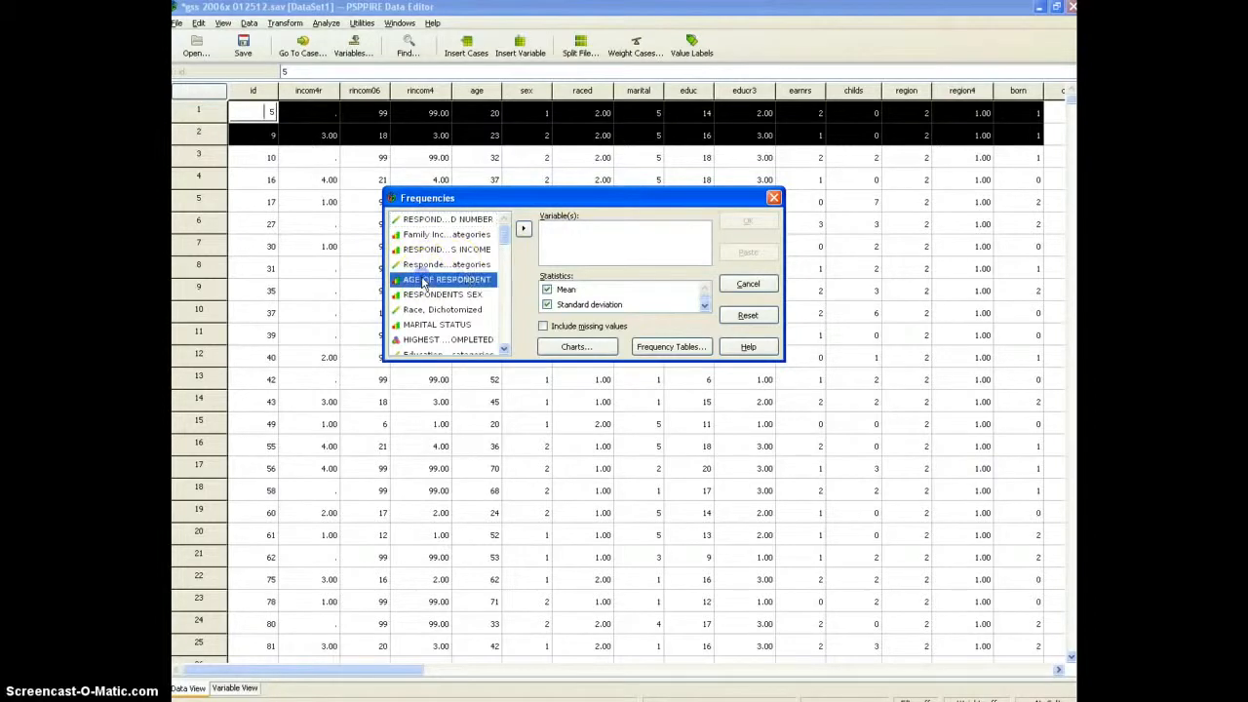
{"action": "left_click", "coordinate": [523, 230]}
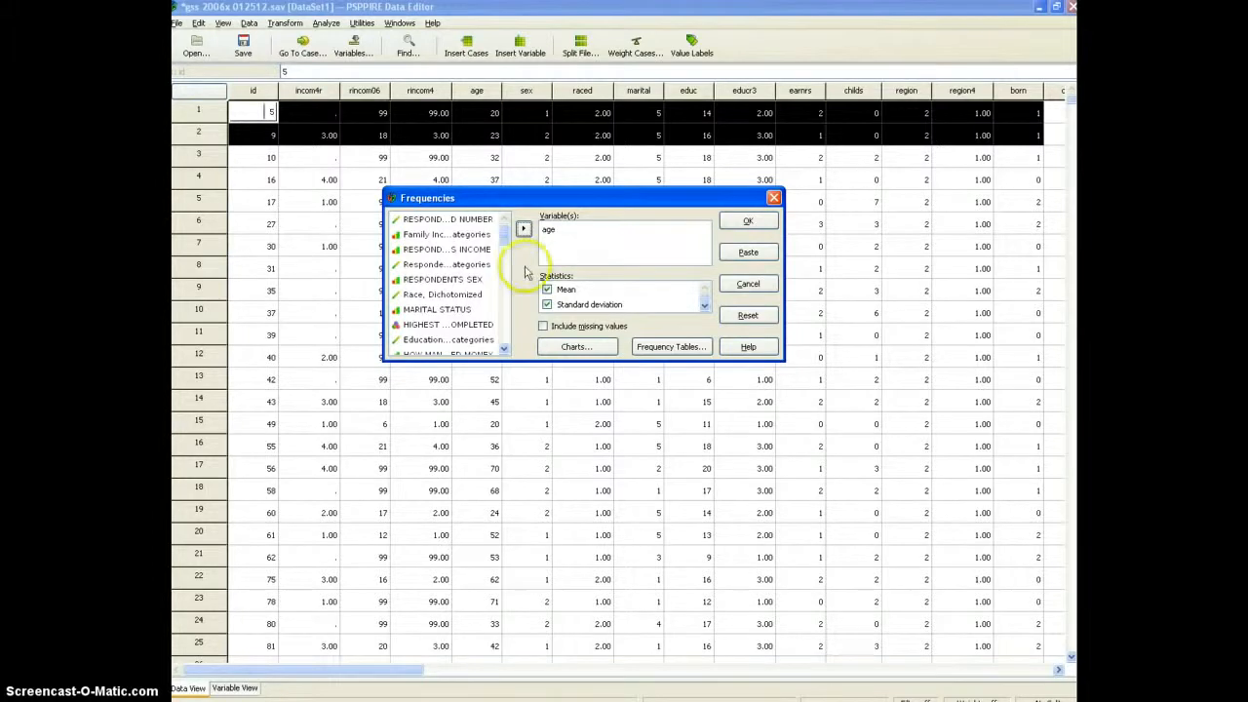
{"action": "left_click", "coordinate": [429, 297]}
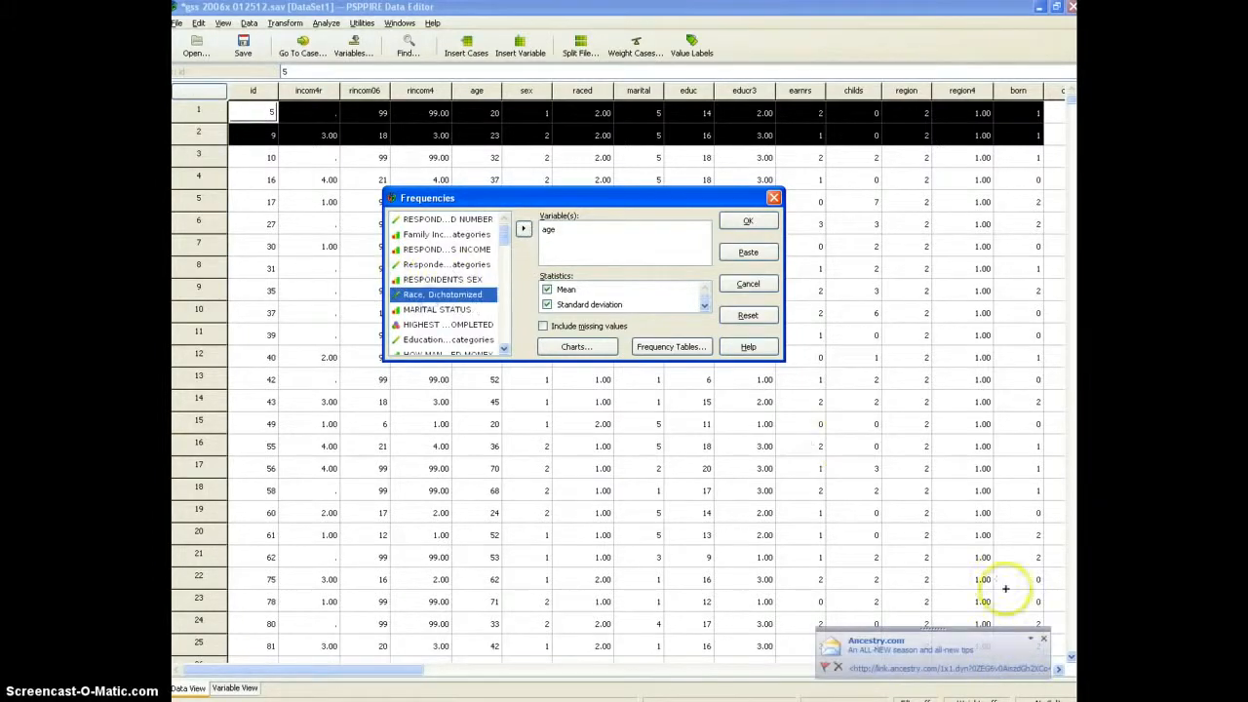
{"action": "left_click", "coordinate": [1043, 639]}
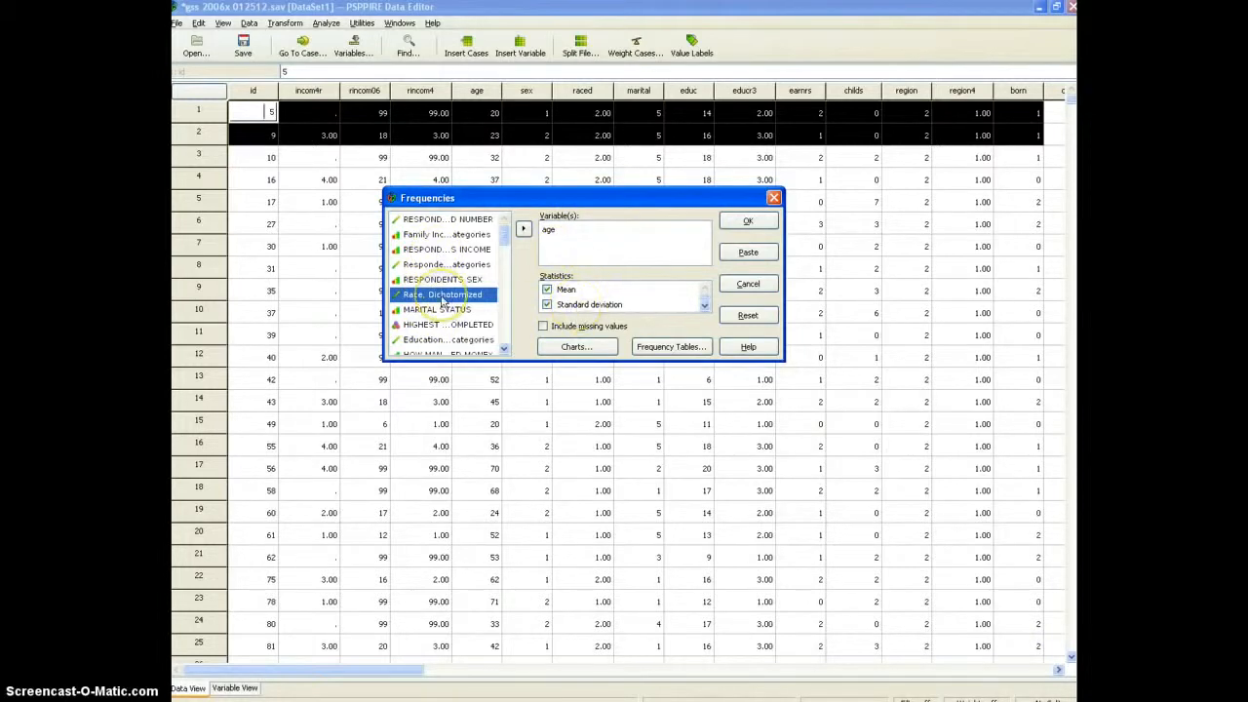
{"action": "left_click", "coordinate": [524, 228]}
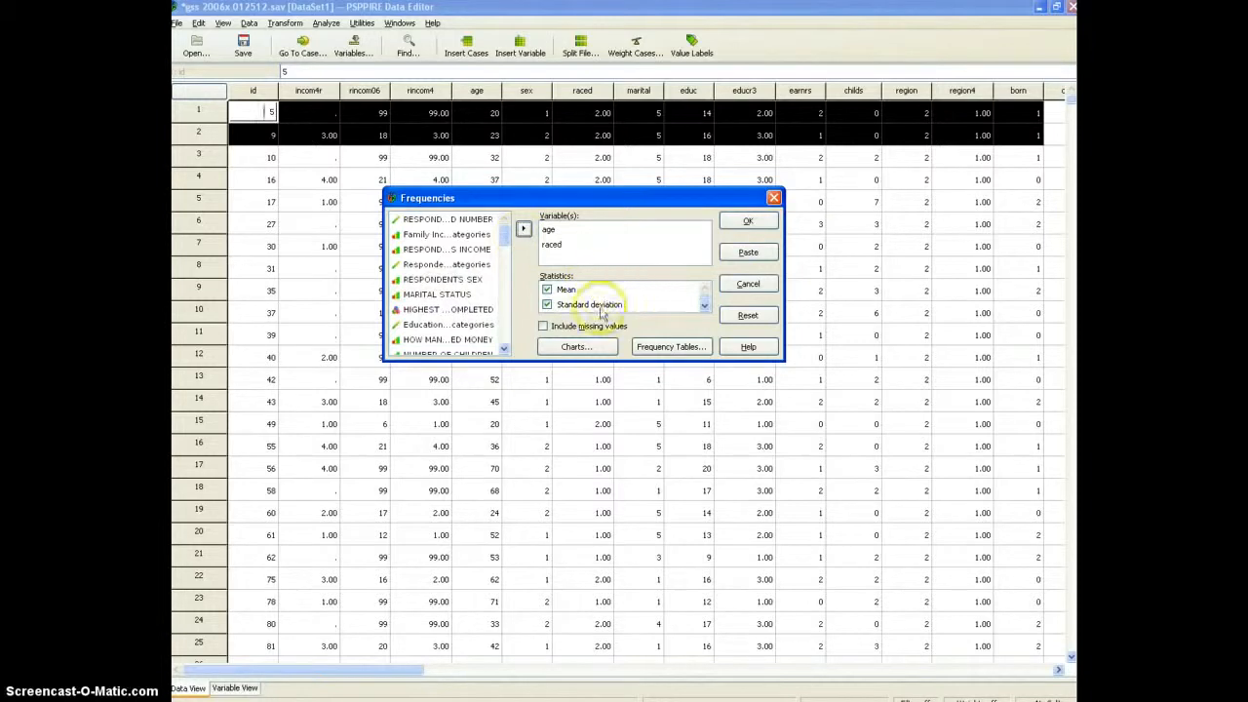
Step: Enable histograms scaled in percentages and pie charts, and accept frequency tables always displayed in ascending value order
{"action": "left_click", "coordinate": [575, 348]}
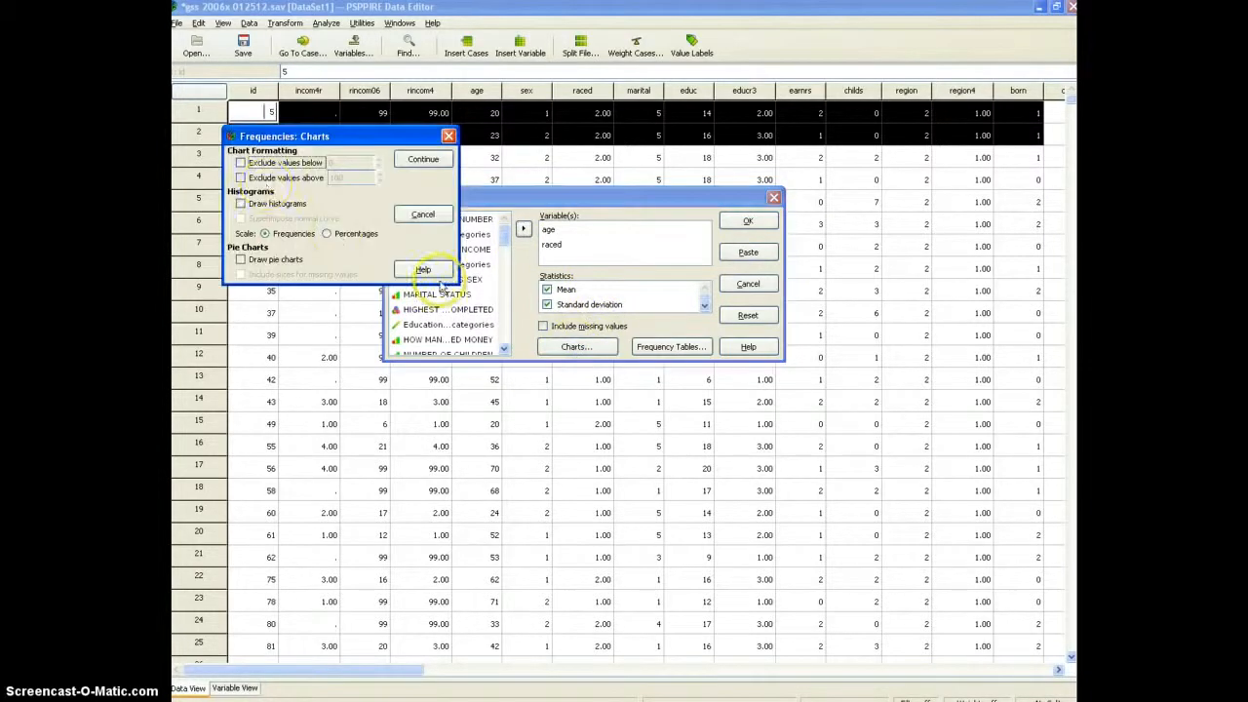
{"action": "left_click", "coordinate": [240, 203]}
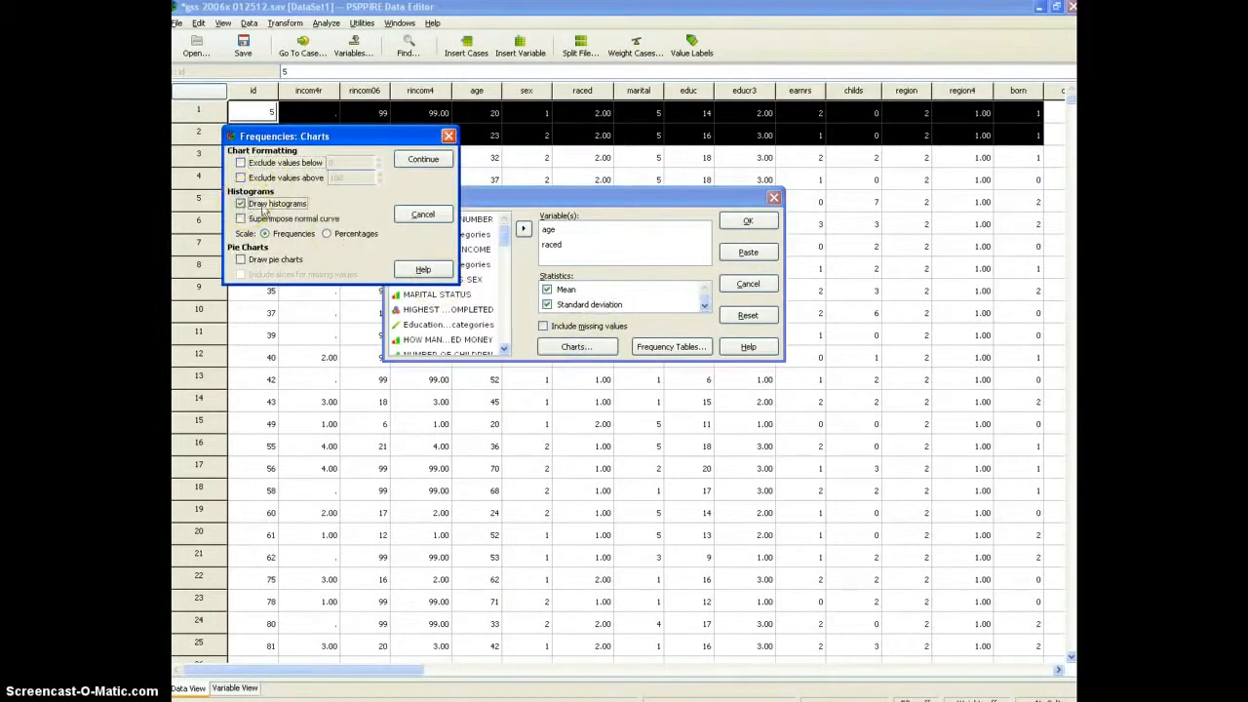
{"action": "left_click", "coordinate": [330, 236]}
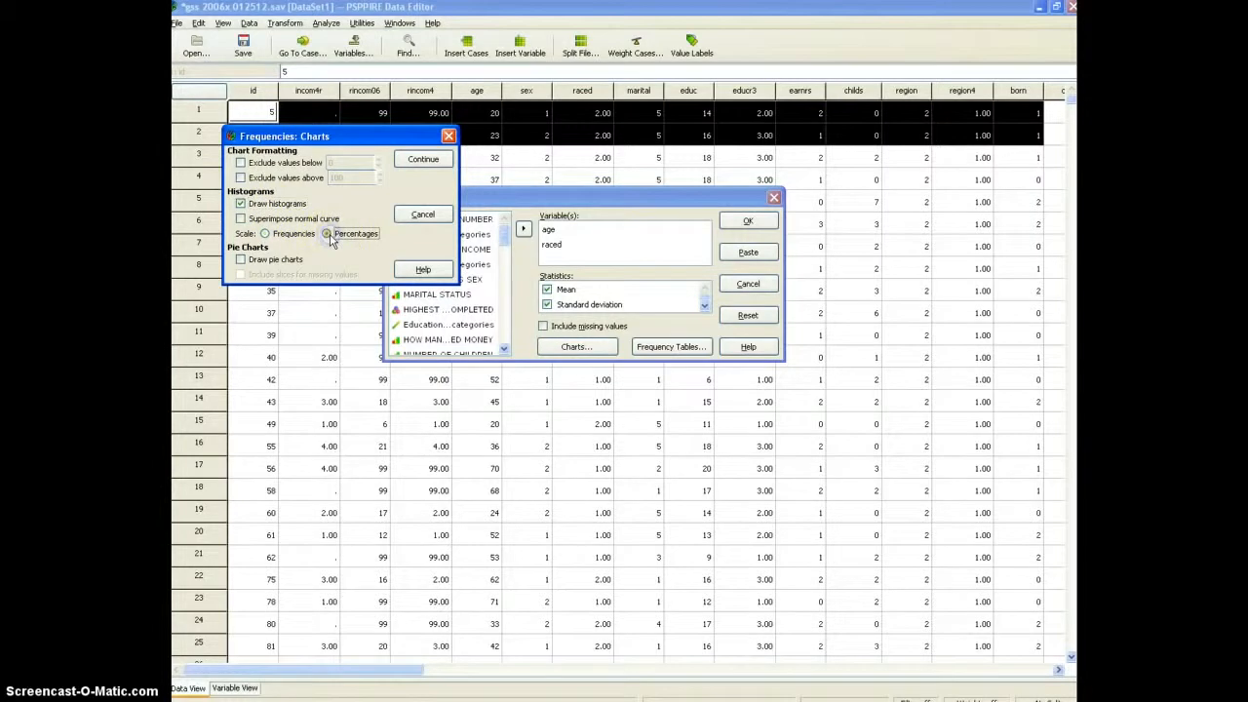
{"action": "left_click", "coordinate": [278, 261]}
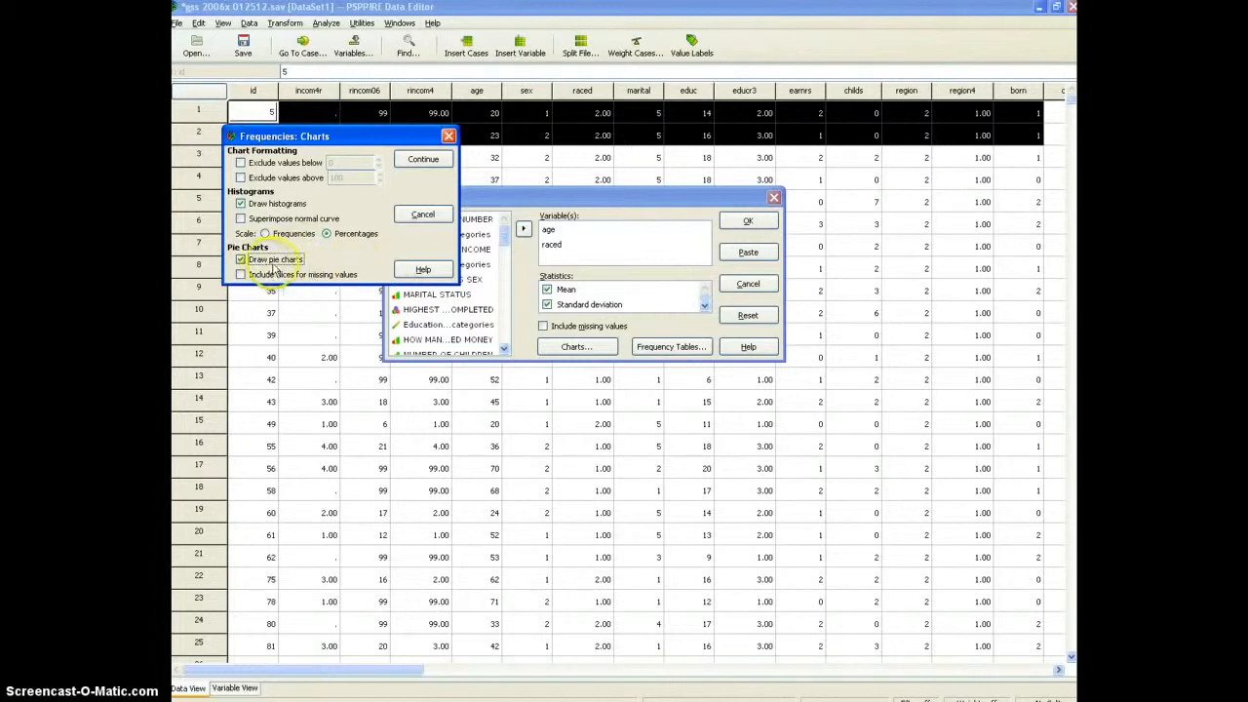
{"action": "left_click", "coordinate": [426, 162]}
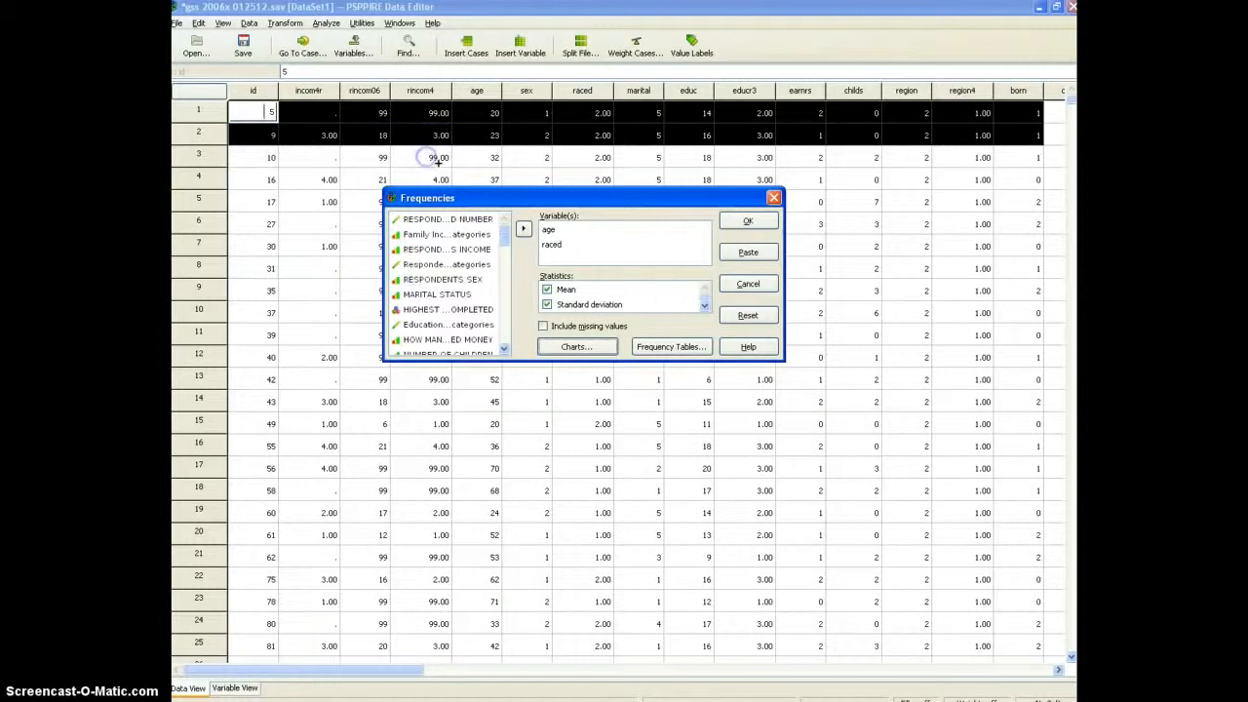
{"action": "left_click", "coordinate": [671, 346]}
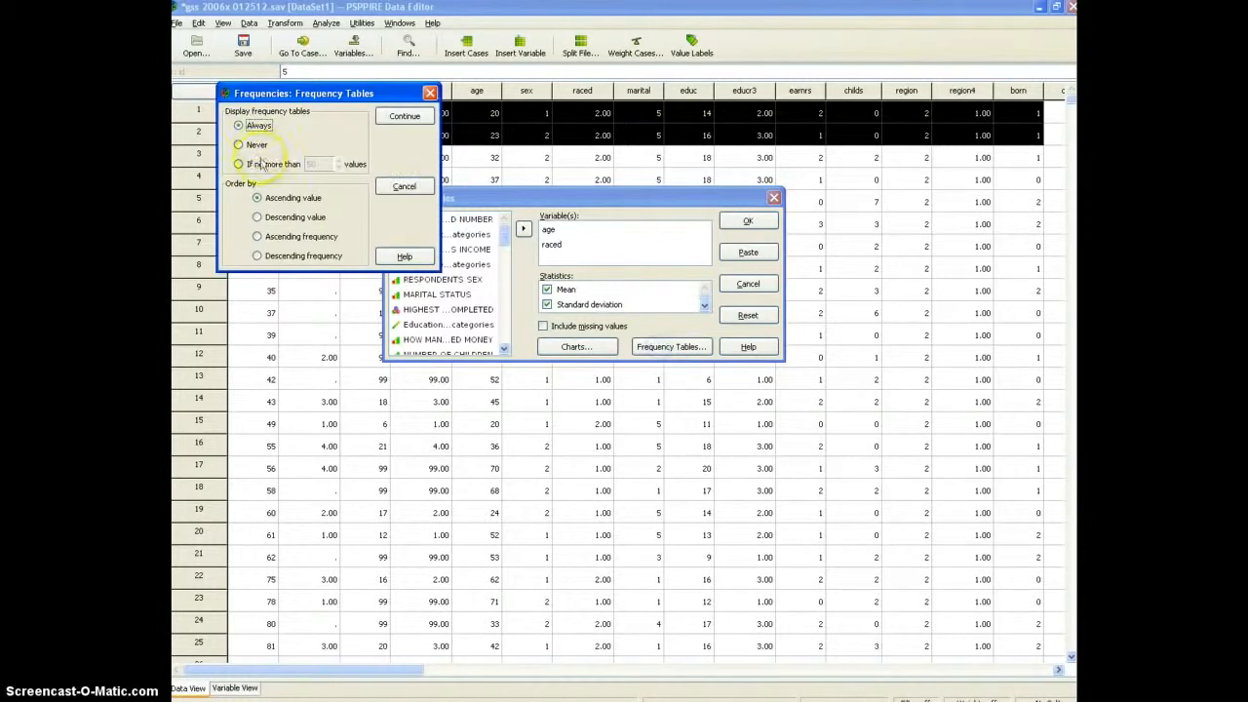
{"action": "left_click", "coordinate": [403, 116]}
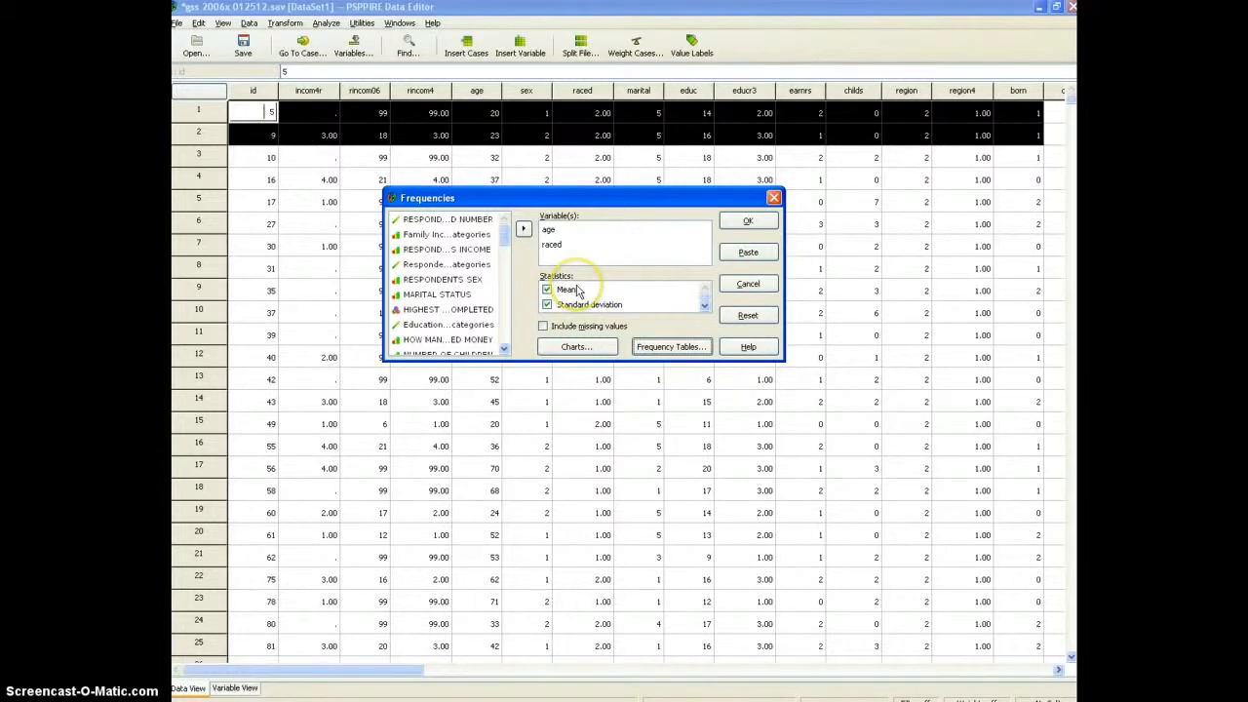
Step: Add the mode and the median to the statistics for the frequency analysis
{"action": "left_click", "coordinate": [704, 310]}
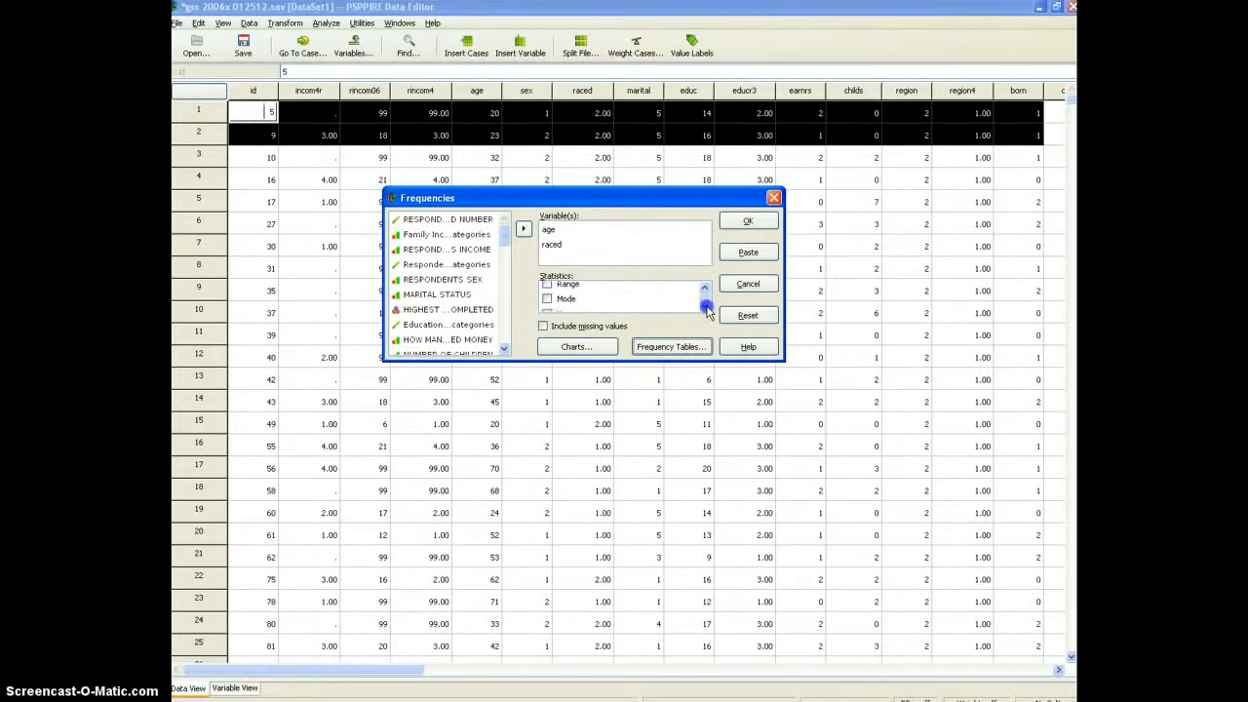
{"action": "left_click", "coordinate": [548, 300]}
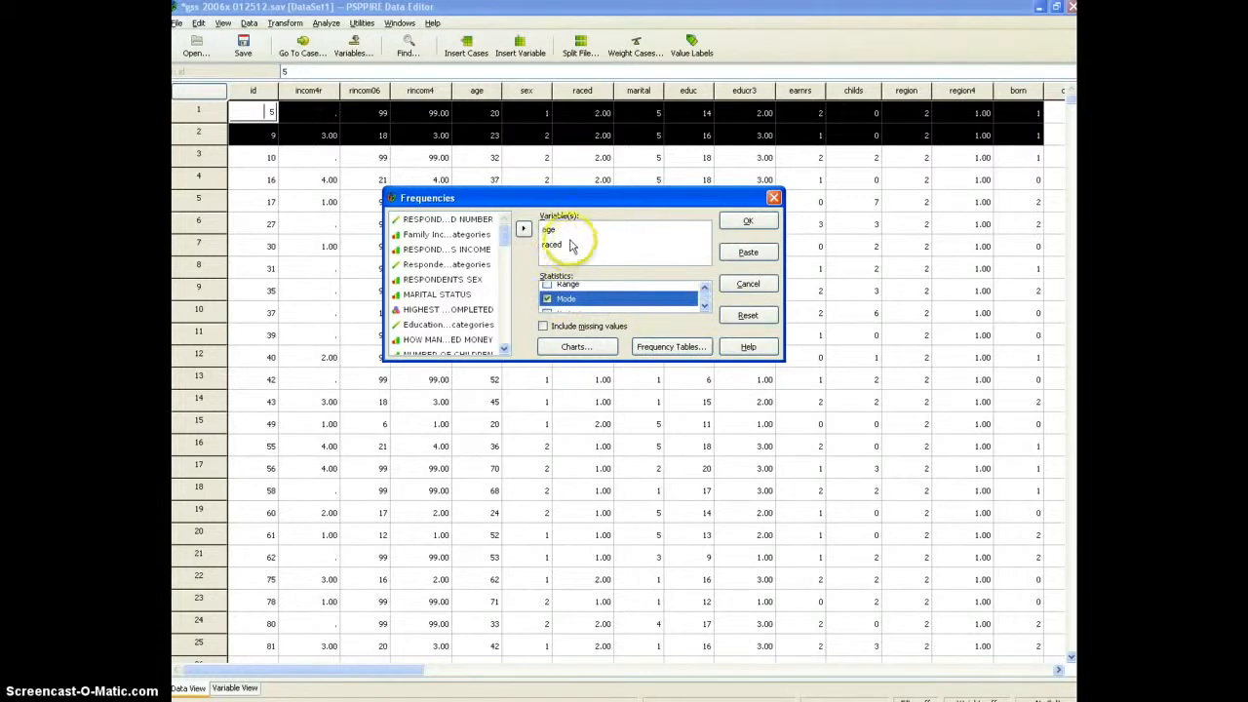
{"action": "left_click", "coordinate": [705, 306]}
{"action": "left_click", "coordinate": [705, 306]}
{"action": "left_click", "coordinate": [705, 306]}
{"action": "left_click", "coordinate": [705, 306]}
{"action": "left_click", "coordinate": [704, 306]}
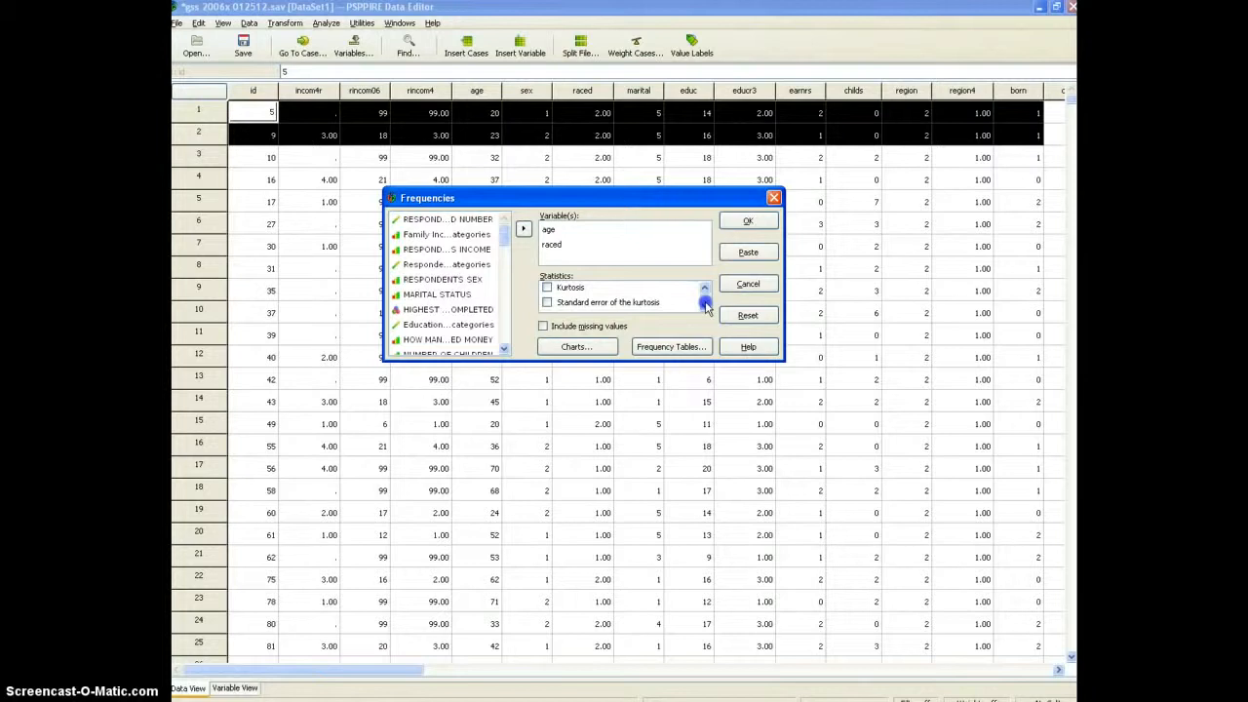
{"action": "left_click", "coordinate": [705, 306]}
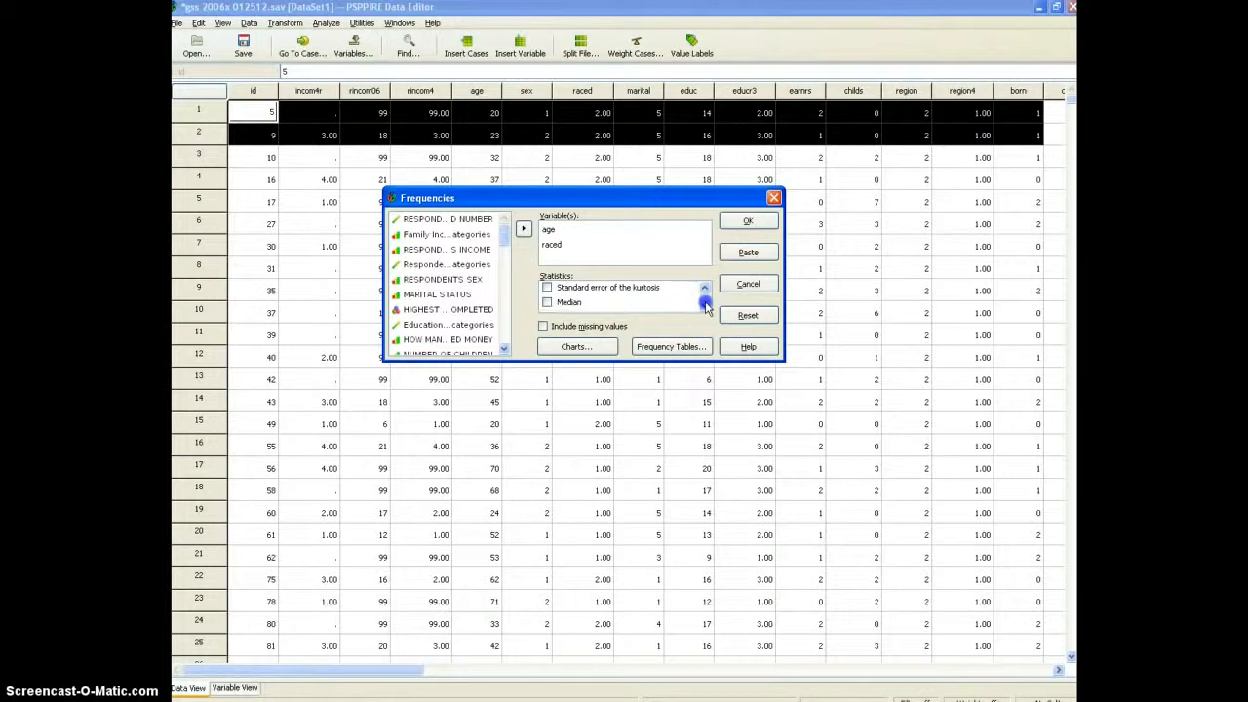
{"action": "left_click", "coordinate": [548, 303]}
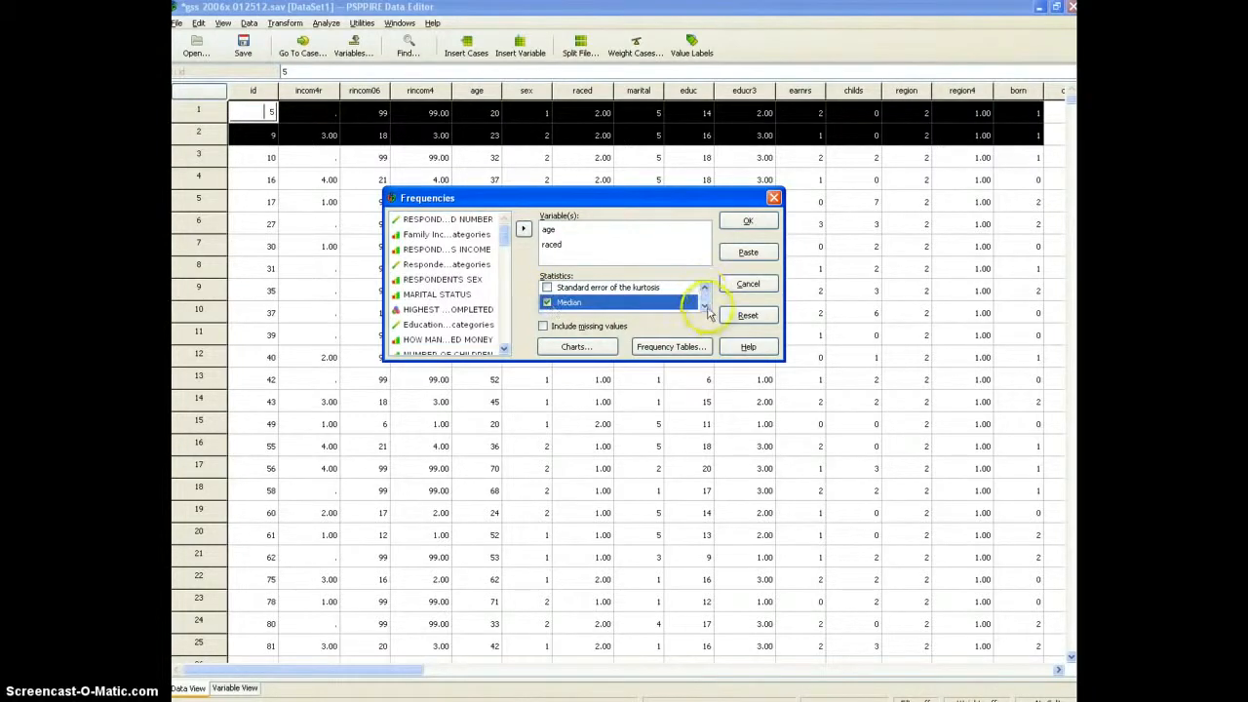
Step: Review the remaining statistics choices and run the frequency analysis for age and race
{"action": "left_click", "coordinate": [705, 308]}
{"action": "left_click", "coordinate": [705, 308]}
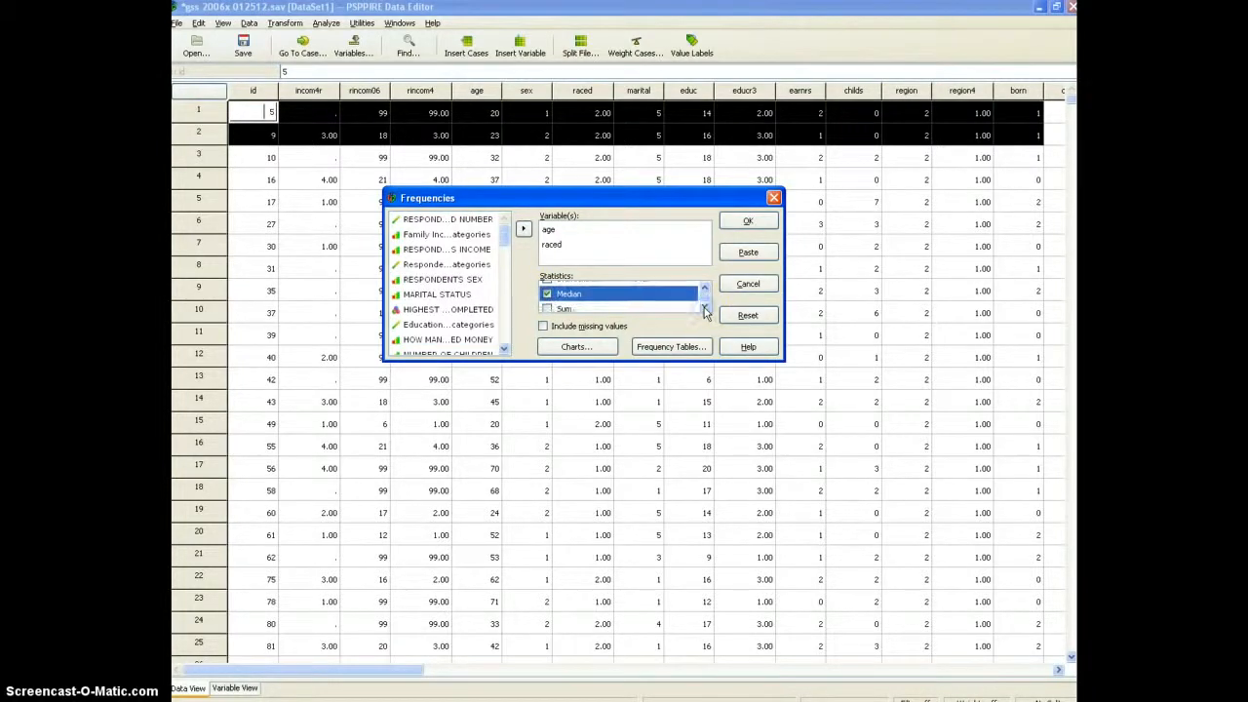
{"action": "left_click", "coordinate": [704, 308]}
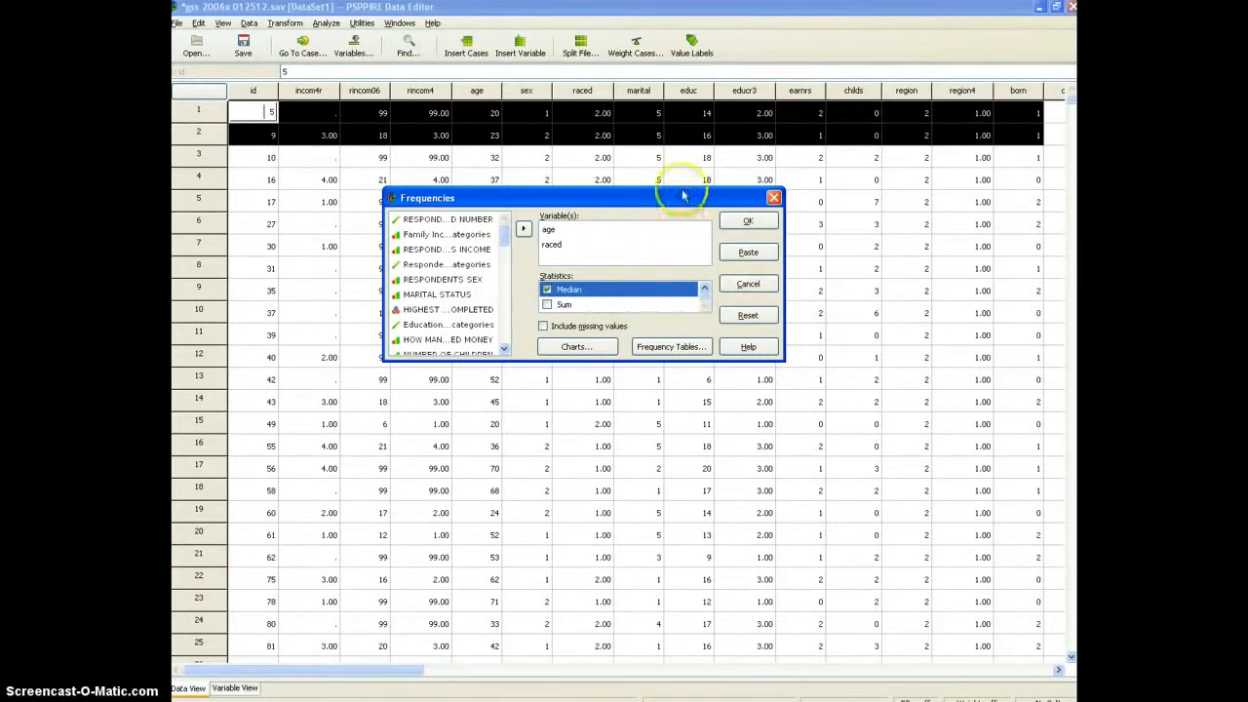
{"action": "scroll", "coordinate": [588, 300], "scroll_direction": "up", "scroll_amount": 3}
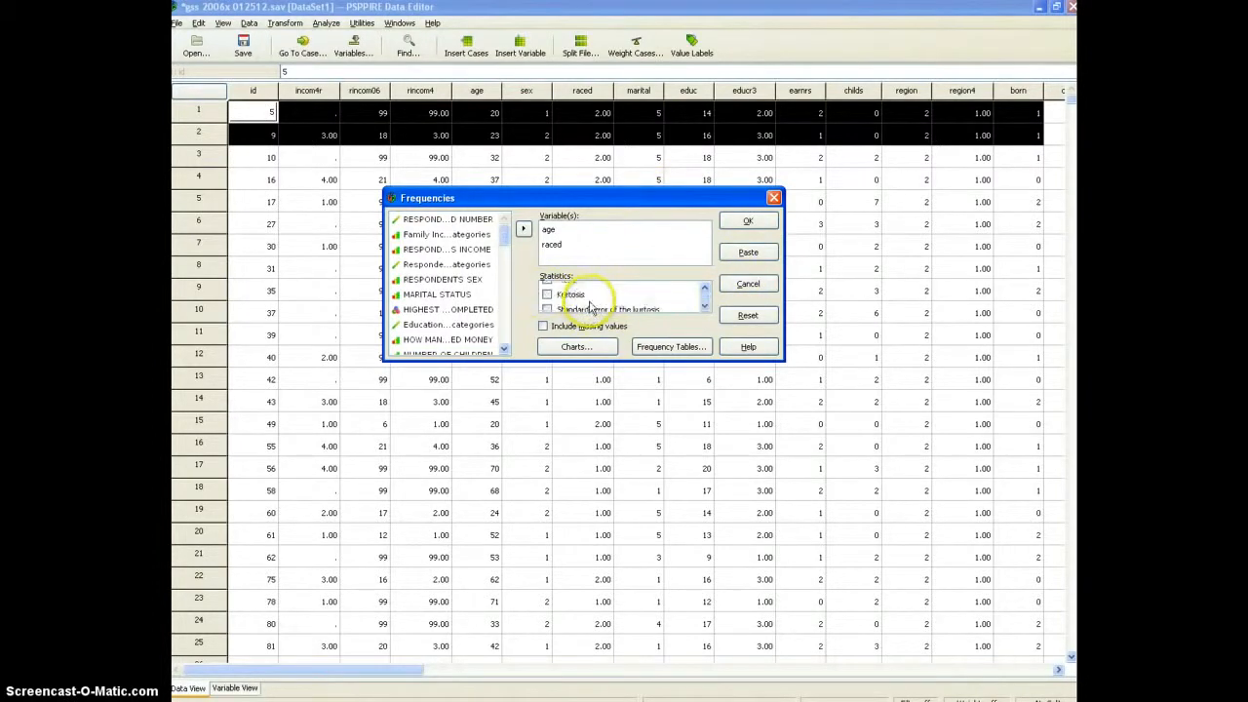
{"action": "scroll", "coordinate": [589, 302], "scroll_direction": "up", "scroll_amount": 2}
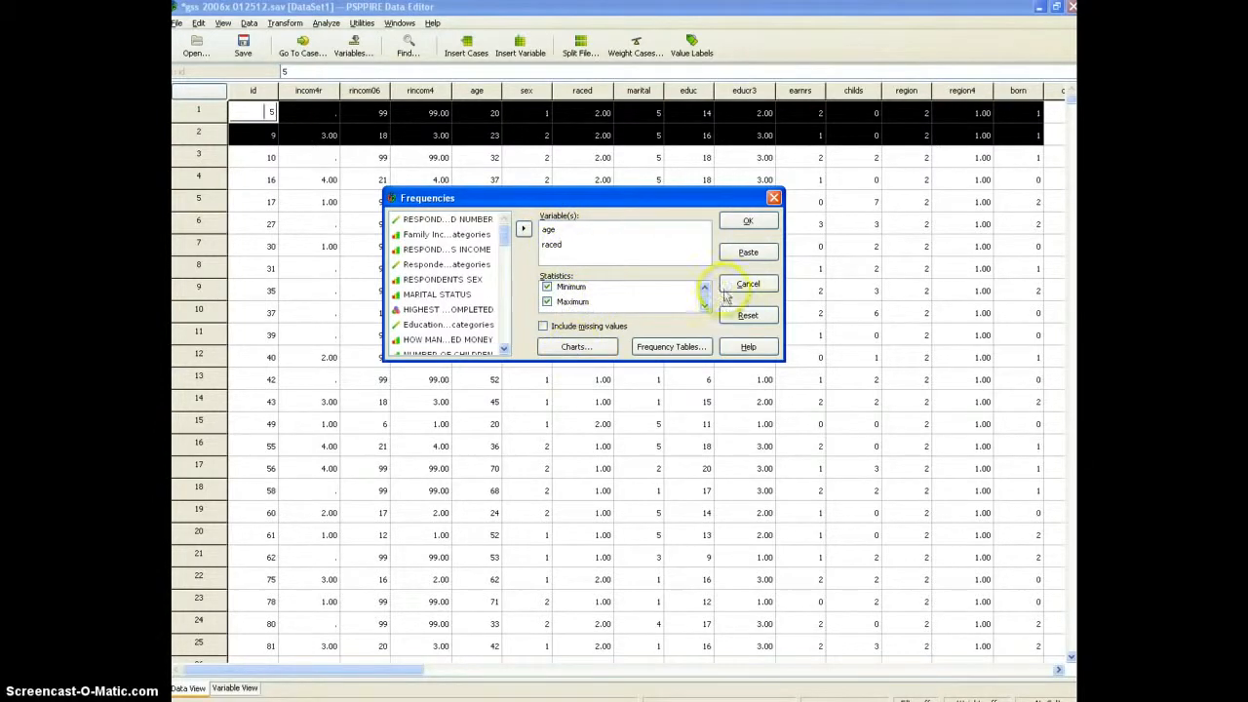
{"action": "left_click", "coordinate": [752, 223]}
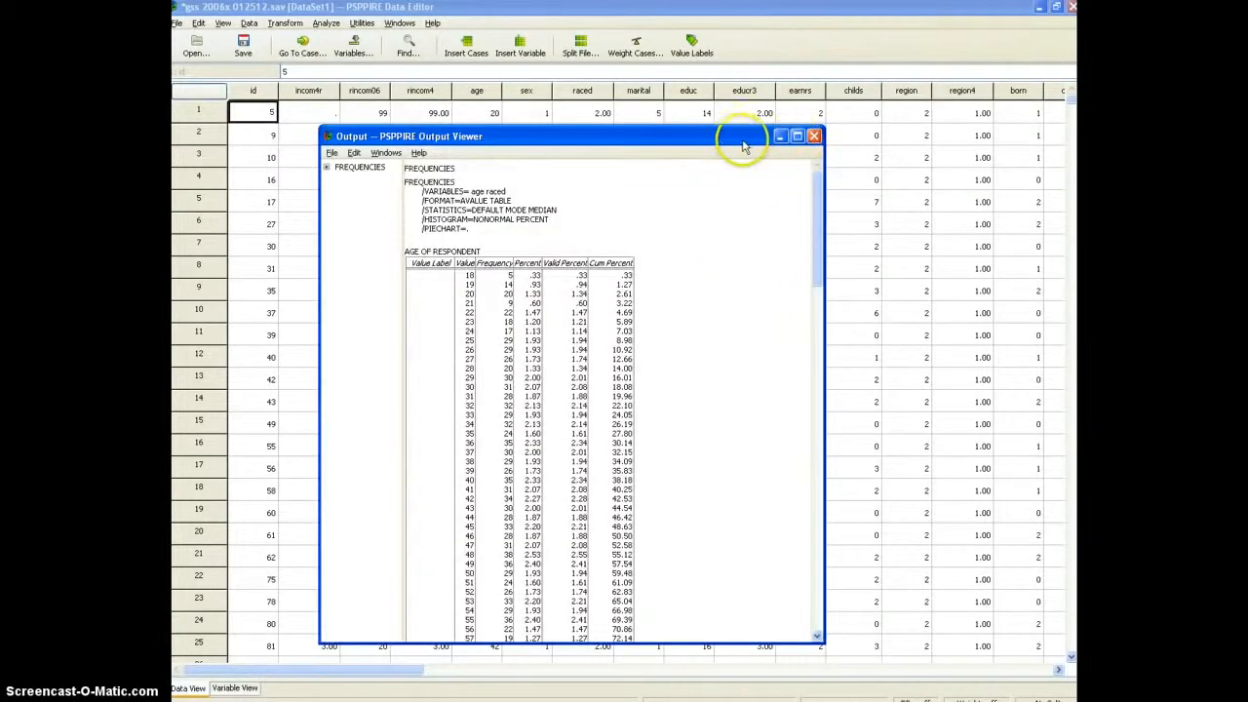
Step: Examine the frequency tables, summary statistics and histograms for age of respondent and dichotomized race in the output
{"action": "scroll", "coordinate": [587, 303], "scroll_direction": "down", "scroll_amount": 10}
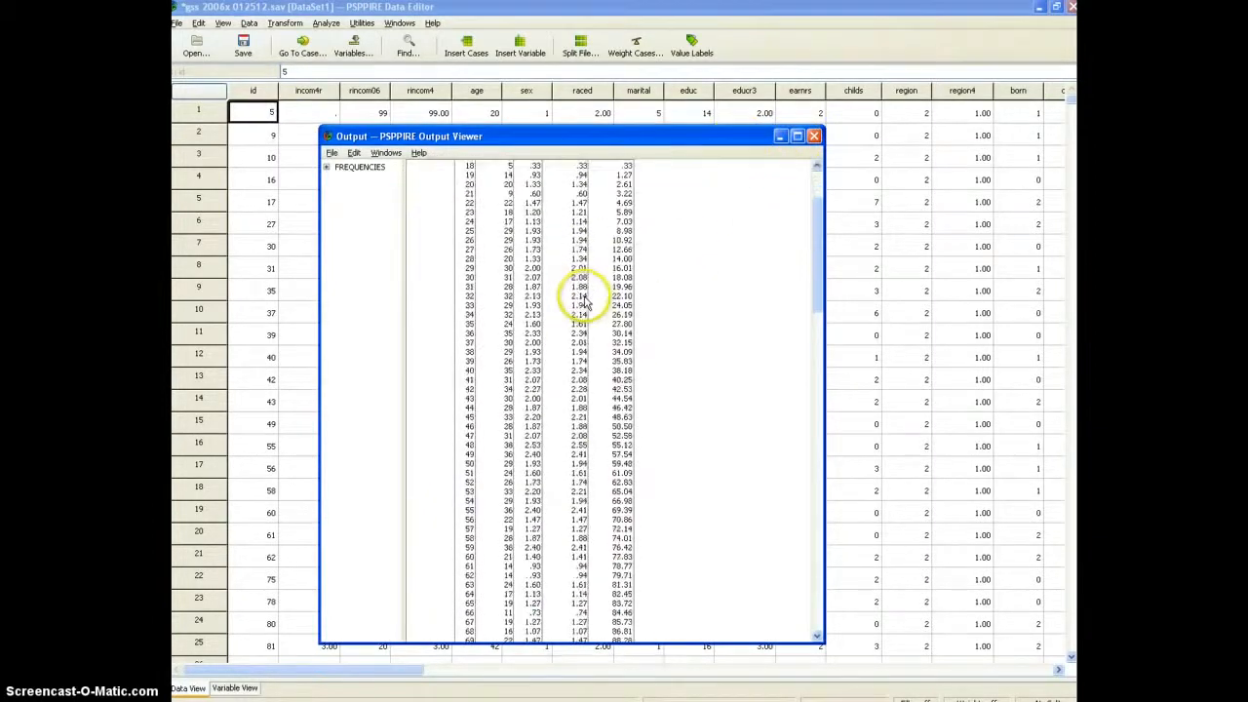
{"action": "scroll", "coordinate": [580, 410], "scroll_direction": "up", "scroll_amount": 10}
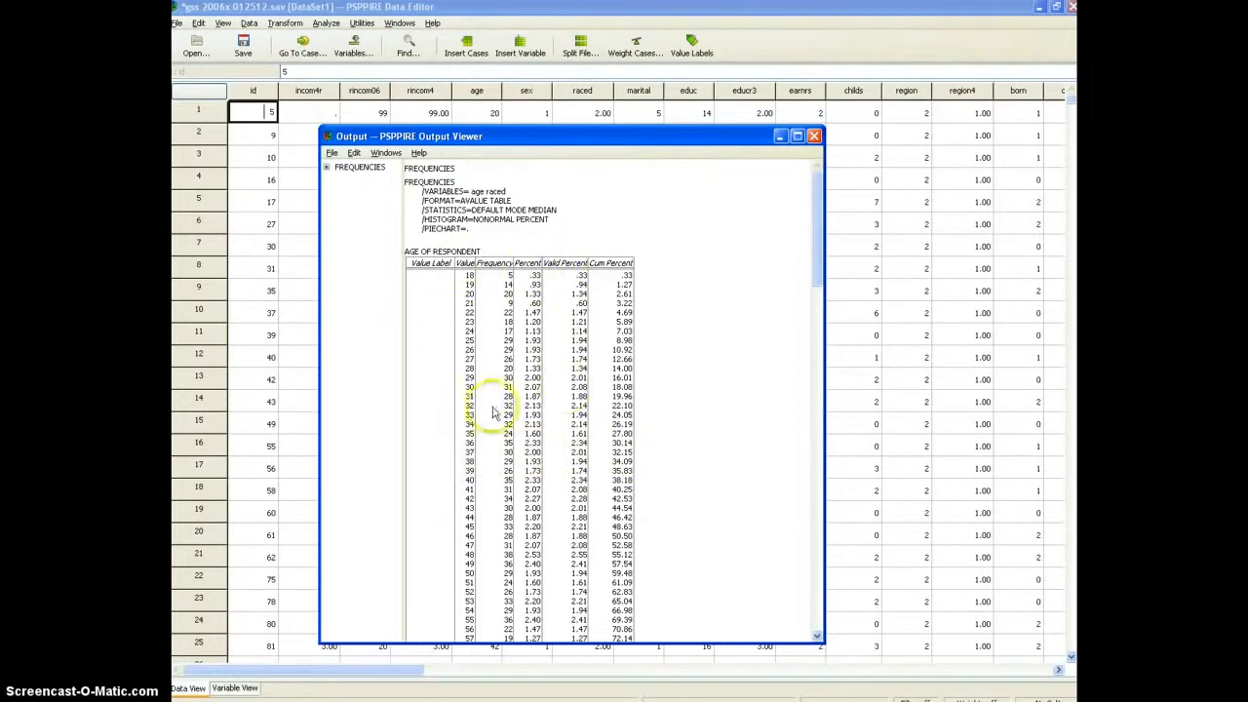
{"action": "scroll", "coordinate": [597, 400], "scroll_direction": "down", "scroll_amount": 1}
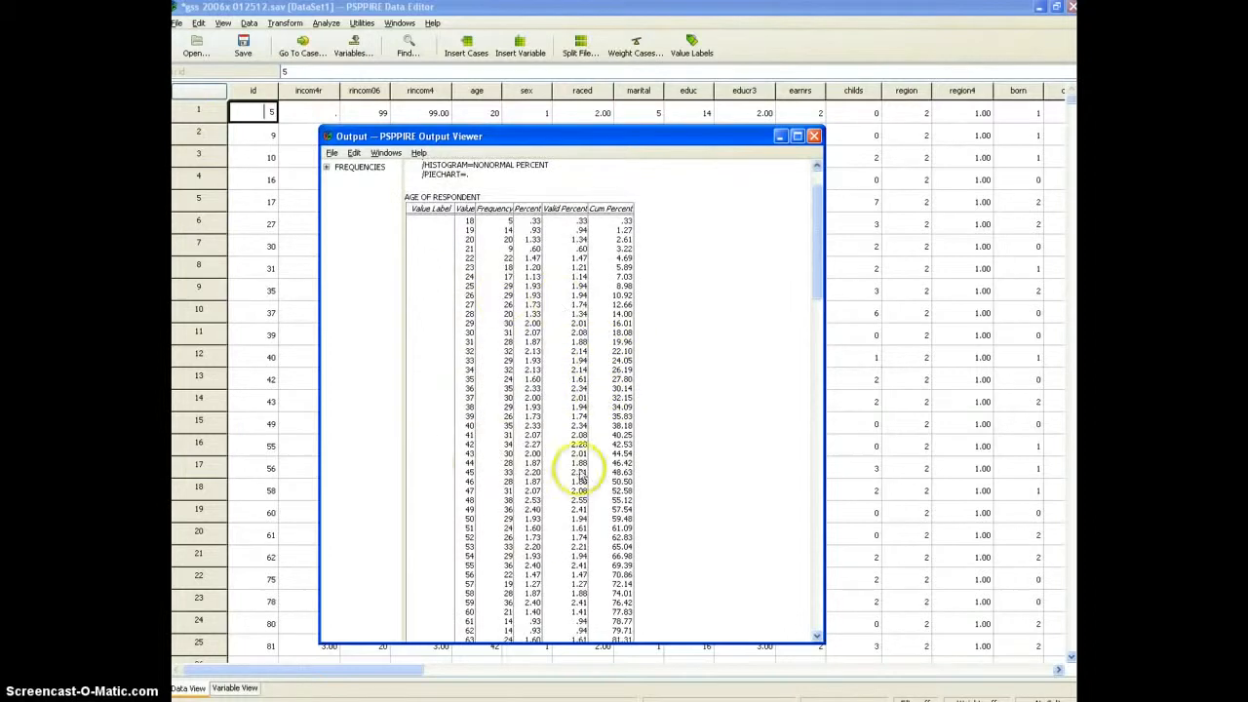
{"action": "scroll", "coordinate": [555, 412], "scroll_direction": "down", "scroll_amount": 10}
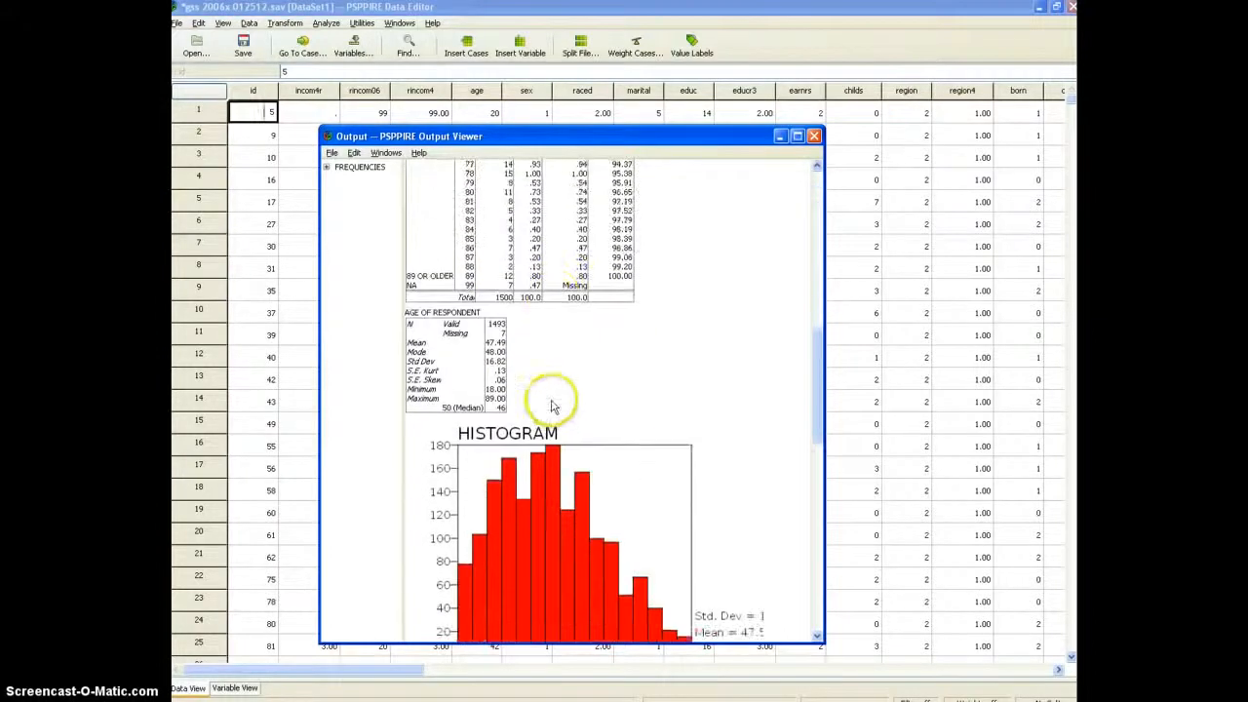
{"action": "scroll", "coordinate": [551, 407], "scroll_direction": "down", "scroll_amount": 2}
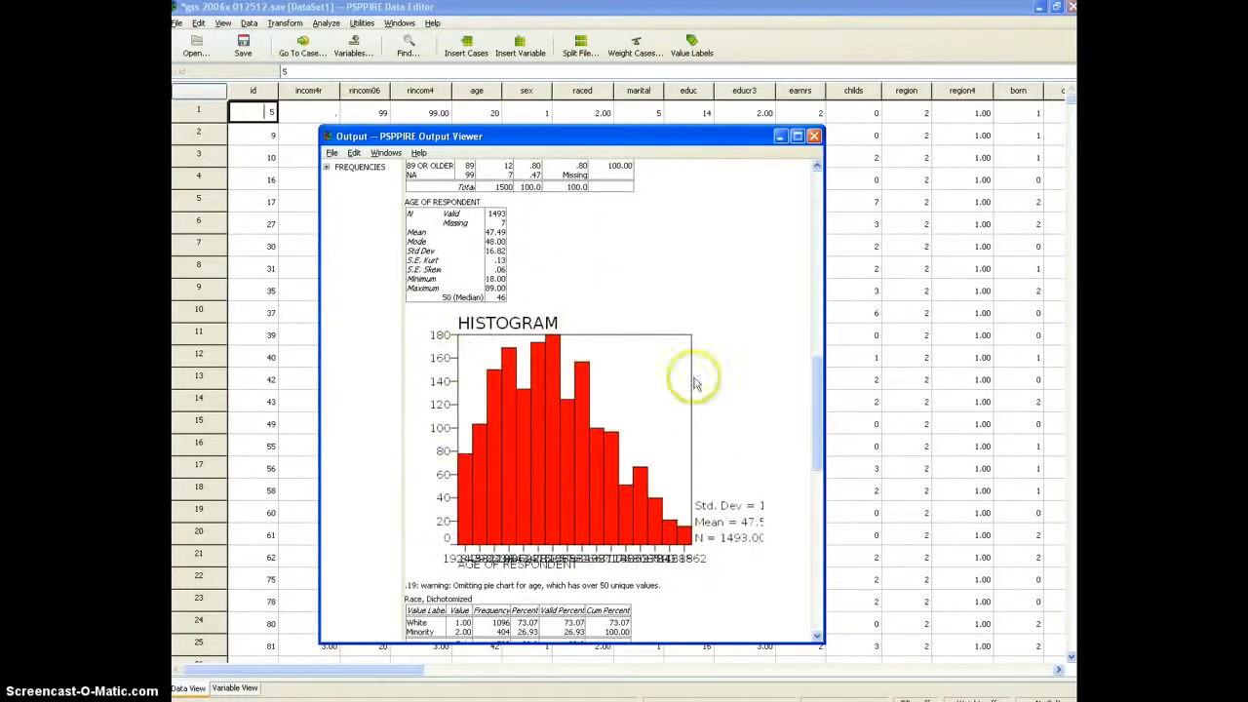
{"action": "scroll", "coordinate": [575, 357], "scroll_direction": "down", "scroll_amount": 1}
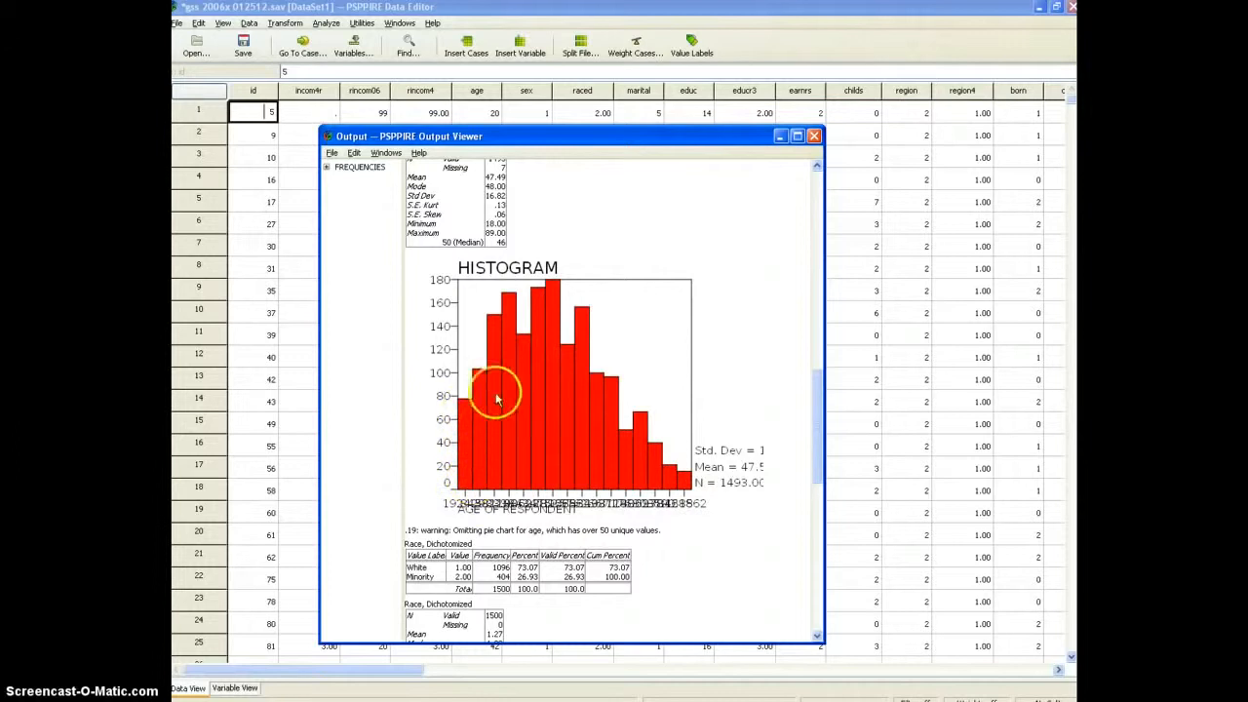
{"action": "scroll", "coordinate": [649, 405], "scroll_direction": "down", "scroll_amount": 3}
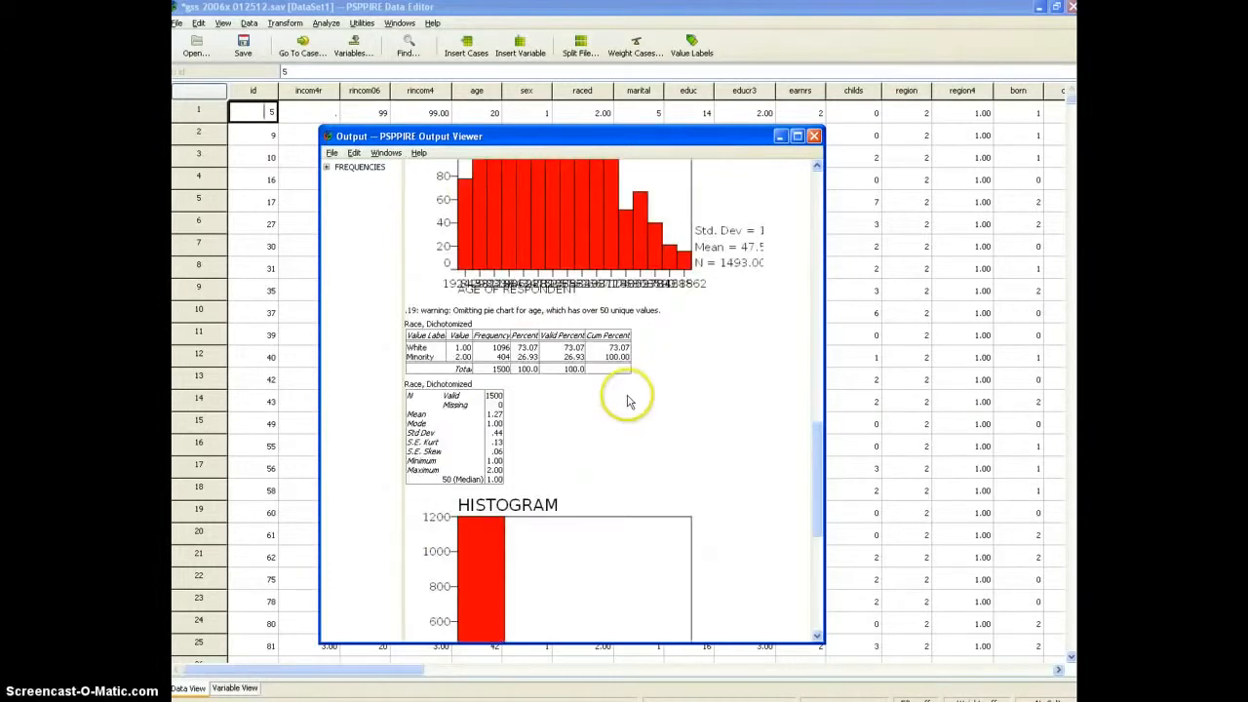
{"action": "scroll", "coordinate": [628, 399], "scroll_direction": "down", "scroll_amount": 1}
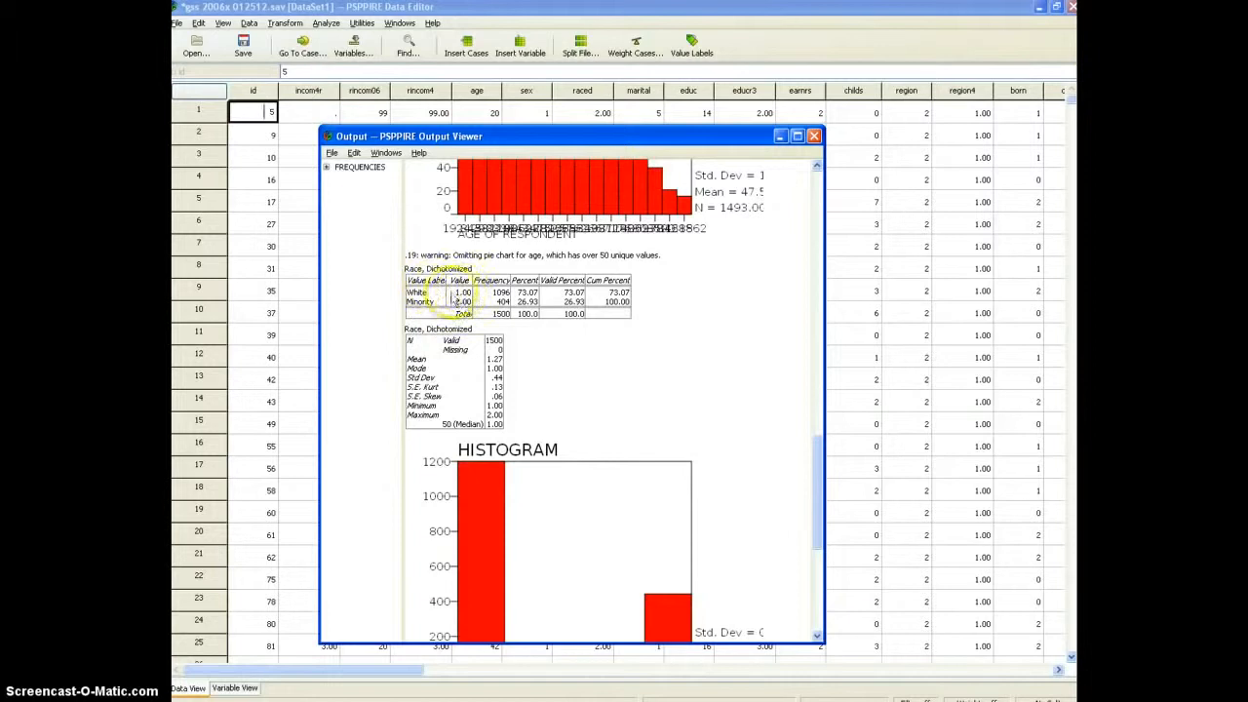
{"action": "scroll", "coordinate": [551, 541], "scroll_direction": "down", "scroll_amount": 1}
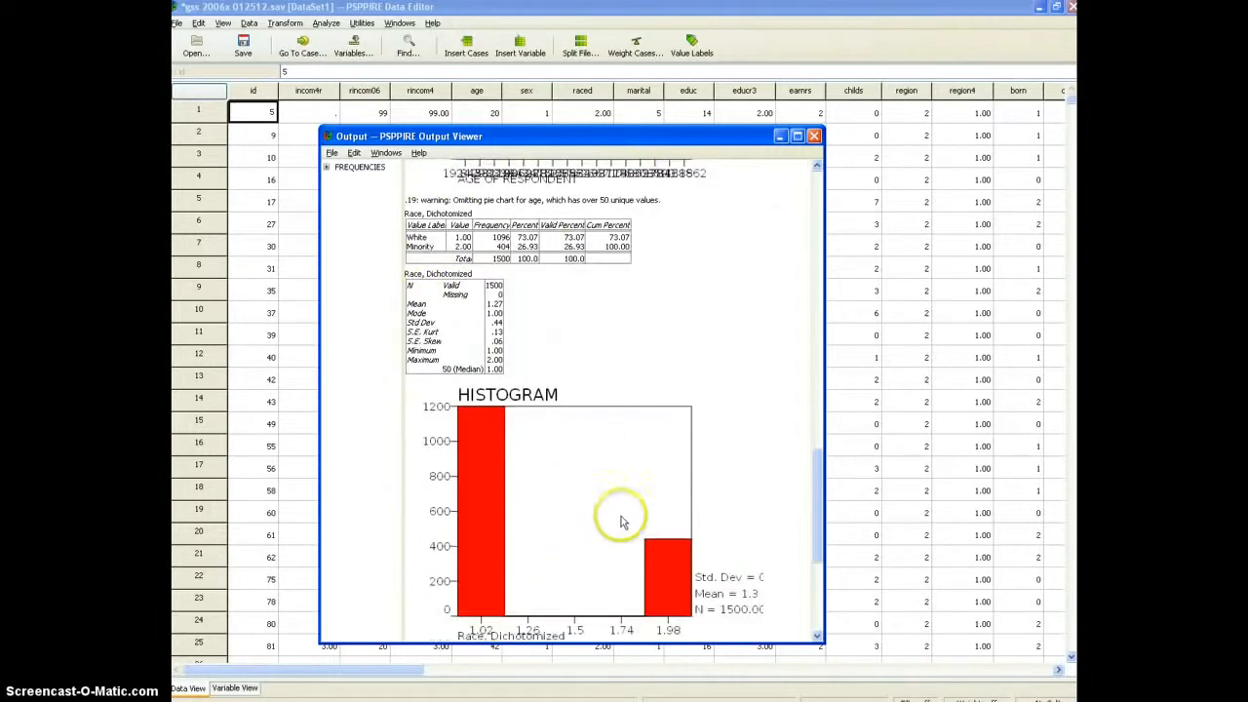
Step: Compare the age histogram with the frequency table, histogram and pie chart for dichotomized race in the output
{"action": "scroll", "coordinate": [561, 560], "scroll_direction": "up", "scroll_amount": 4}
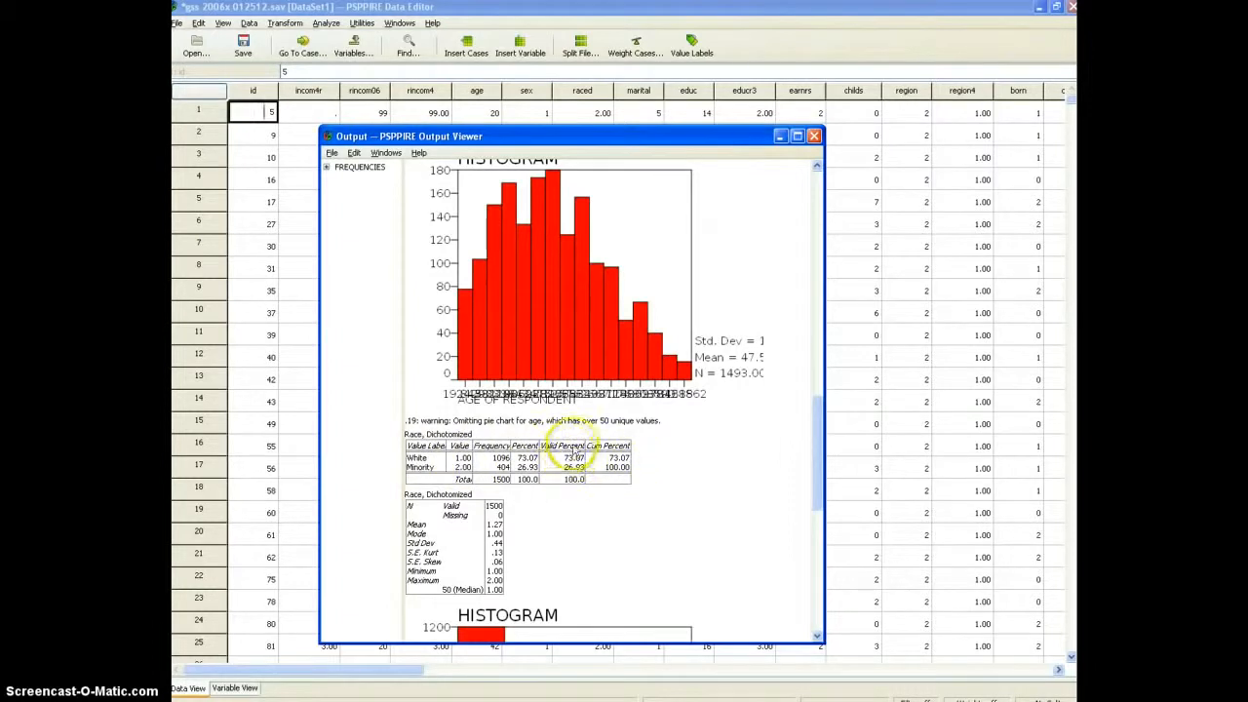
{"action": "scroll", "coordinate": [589, 488], "scroll_direction": "down", "scroll_amount": 5}
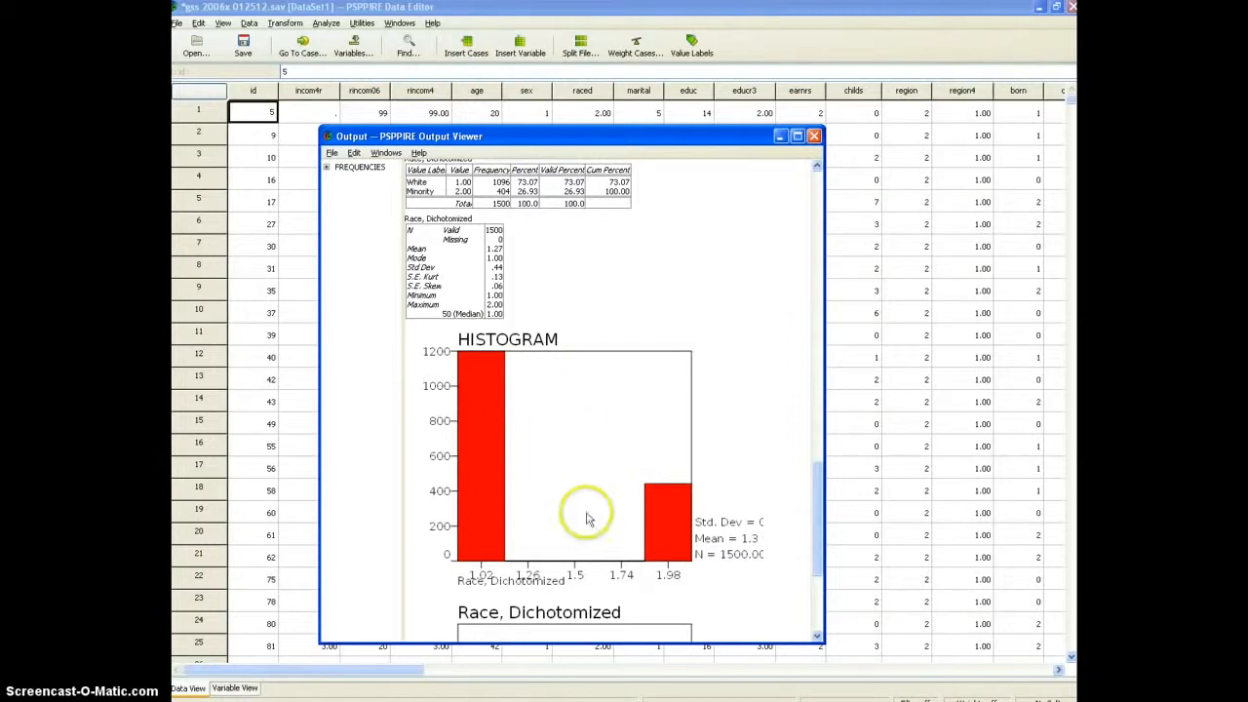
{"action": "scroll", "coordinate": [593, 424], "scroll_direction": "up", "scroll_amount": 5}
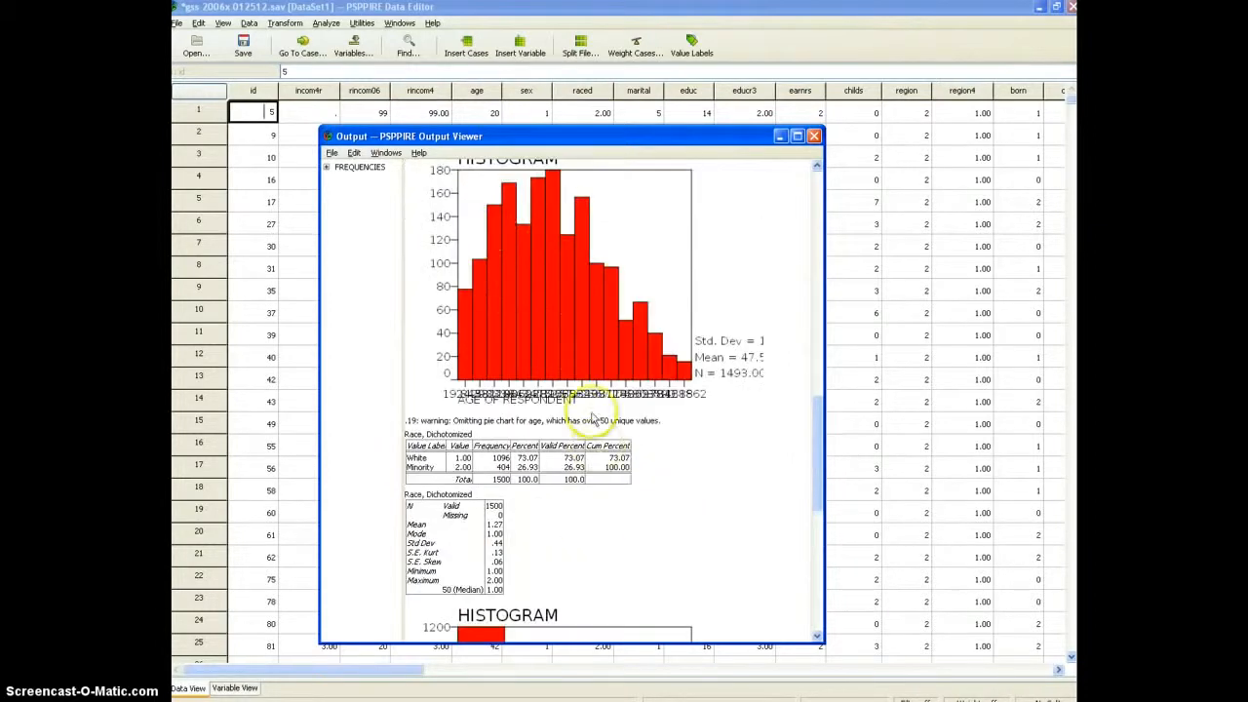
{"action": "scroll", "coordinate": [652, 273], "scroll_direction": "down", "scroll_amount": 7}
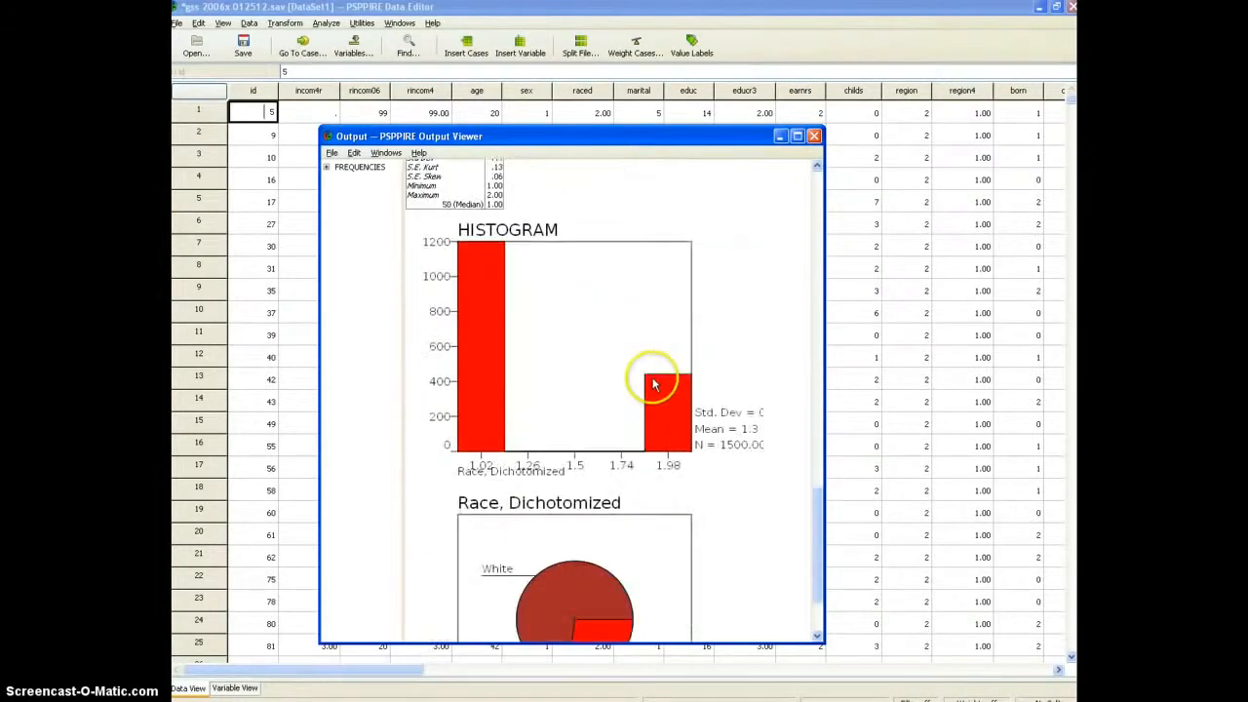
{"action": "scroll", "coordinate": [653, 384], "scroll_direction": "down", "scroll_amount": 2}
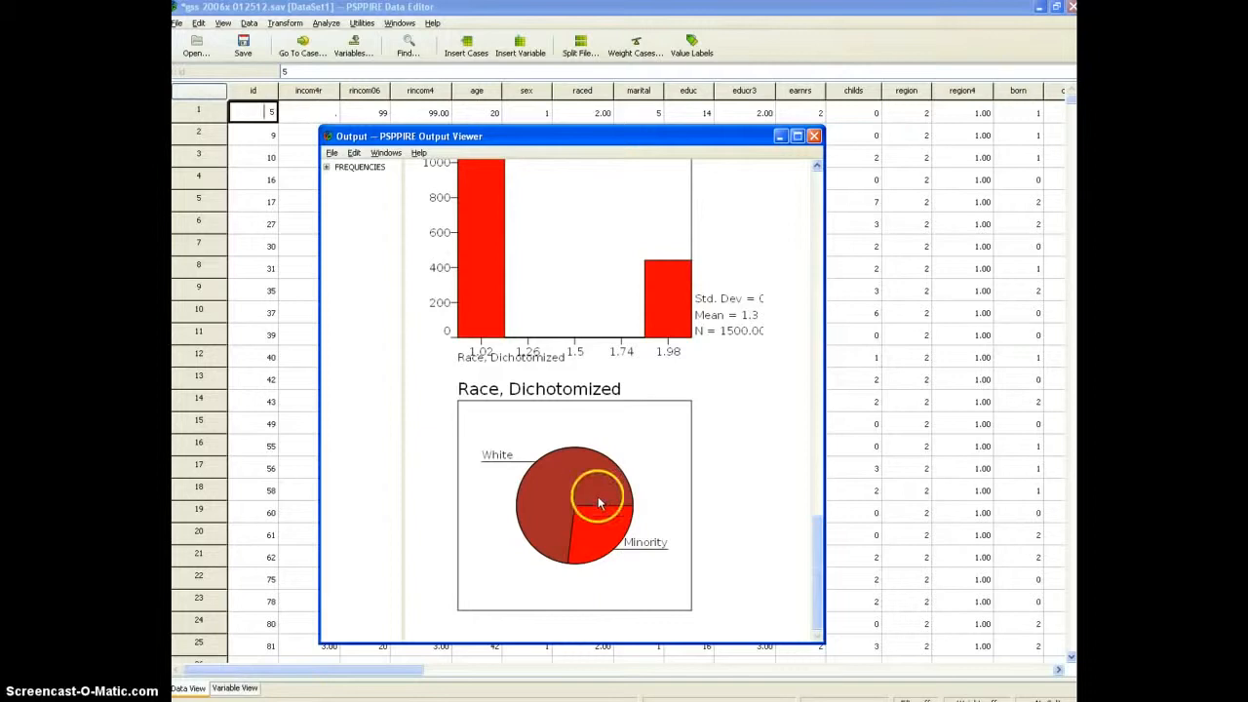
{"action": "scroll", "coordinate": [598, 496], "scroll_direction": "up", "scroll_amount": 3}
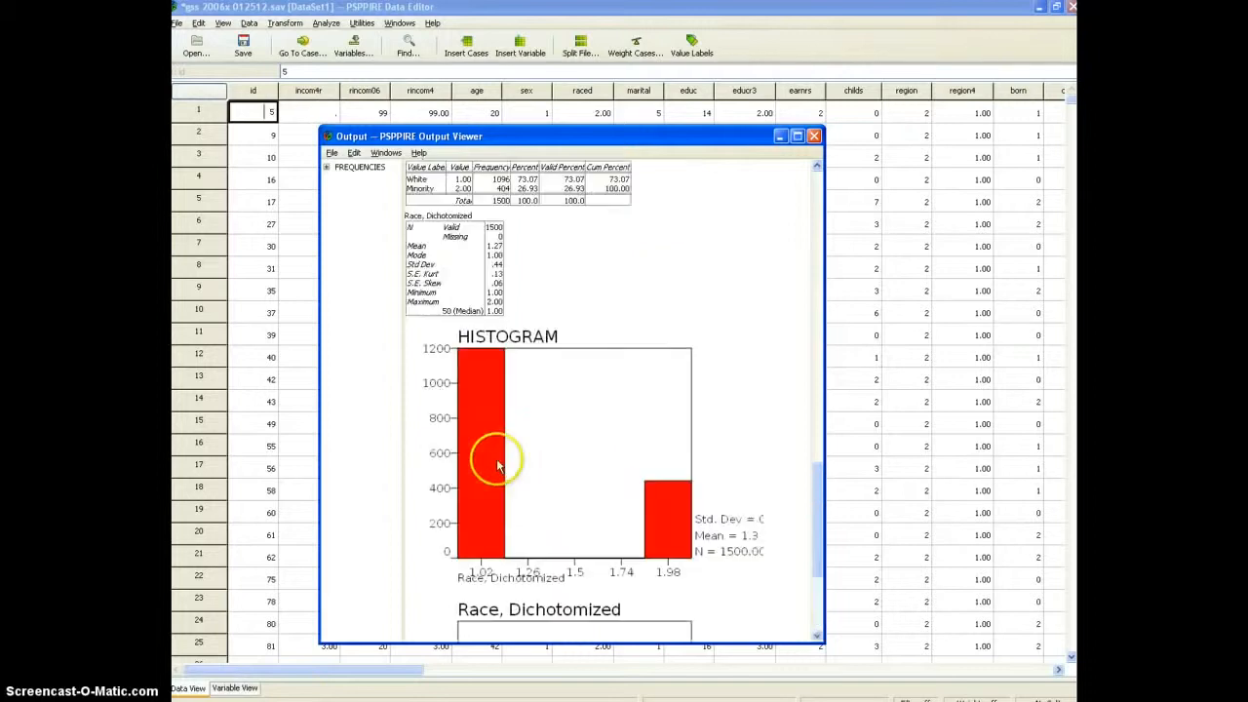
Step: Export the frequency output to the Desktop as a PDF file named "Age and Race Freq"
{"action": "left_click", "coordinate": [332, 153]}
{"action": "left_click", "coordinate": [343, 169]}
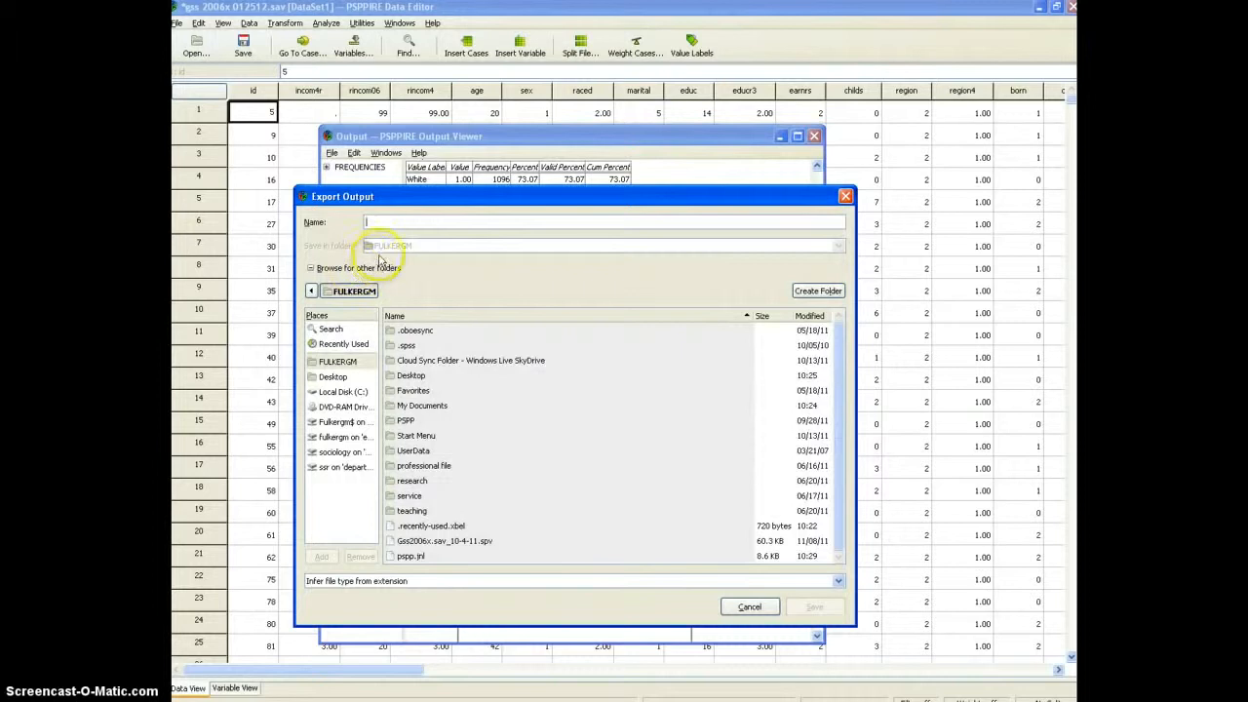
{"action": "left_click", "coordinate": [336, 378]}
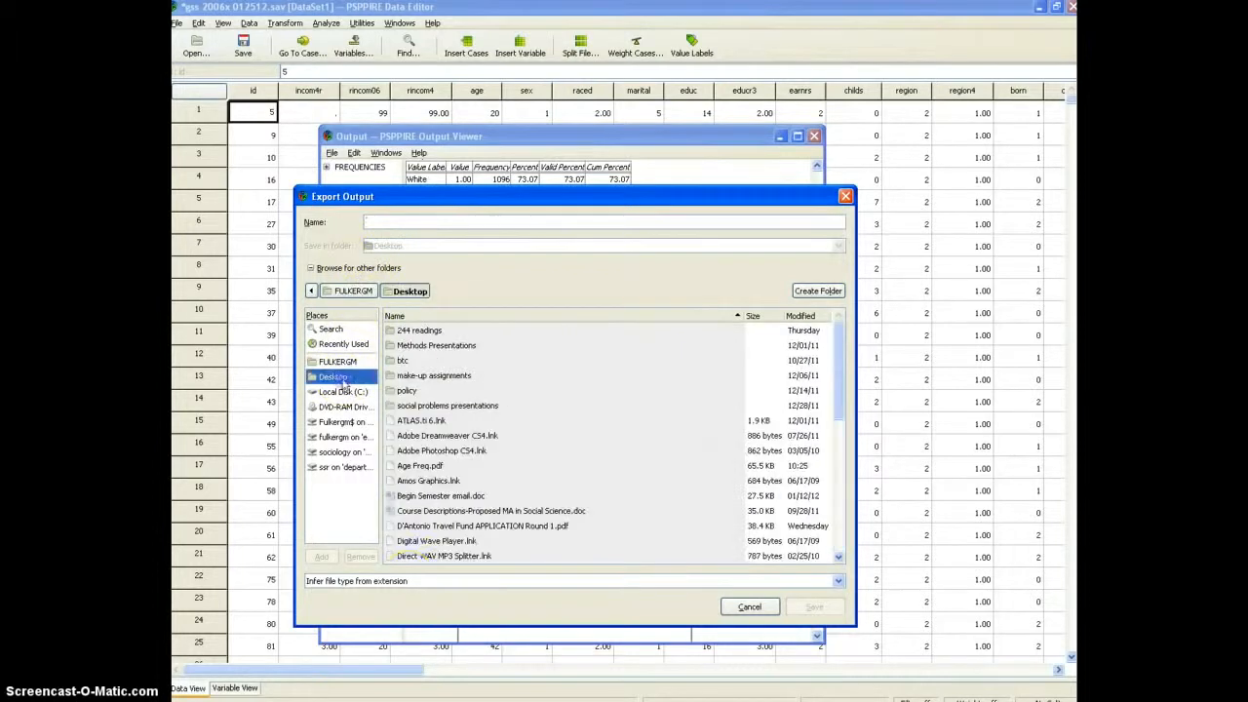
{"action": "left_click", "coordinate": [429, 224]}
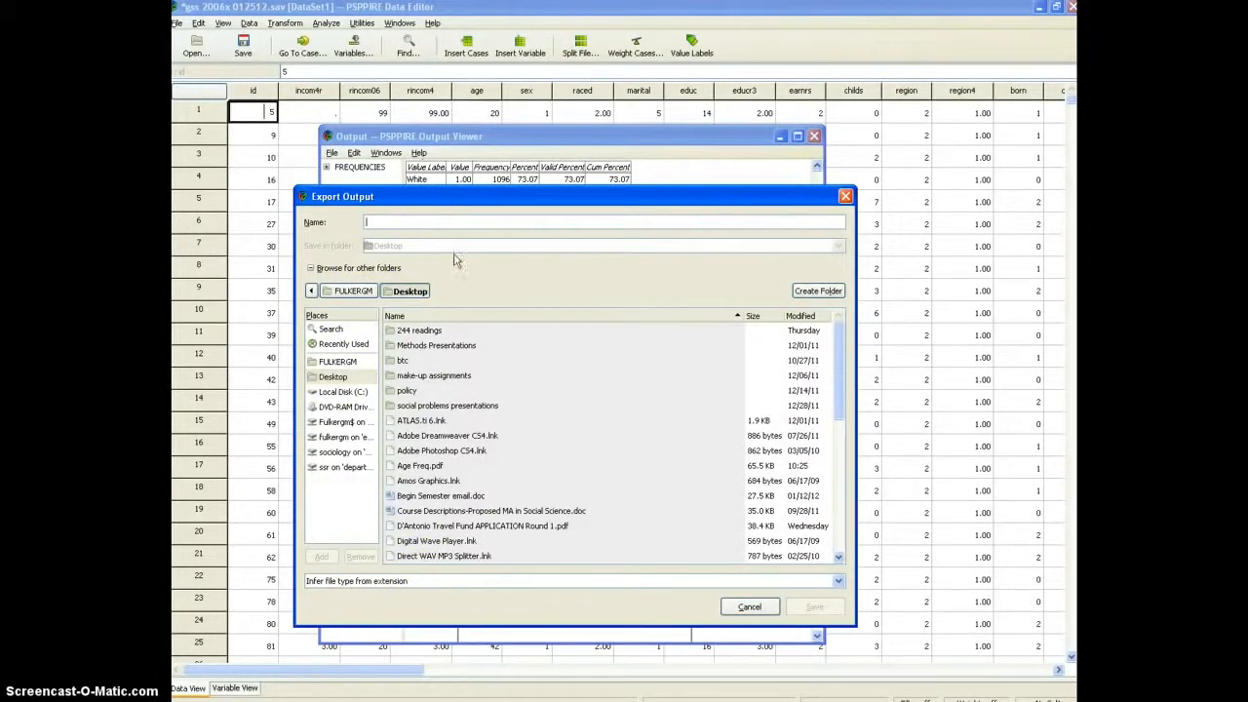
{"action": "type", "text": "Age and Race Freq"}
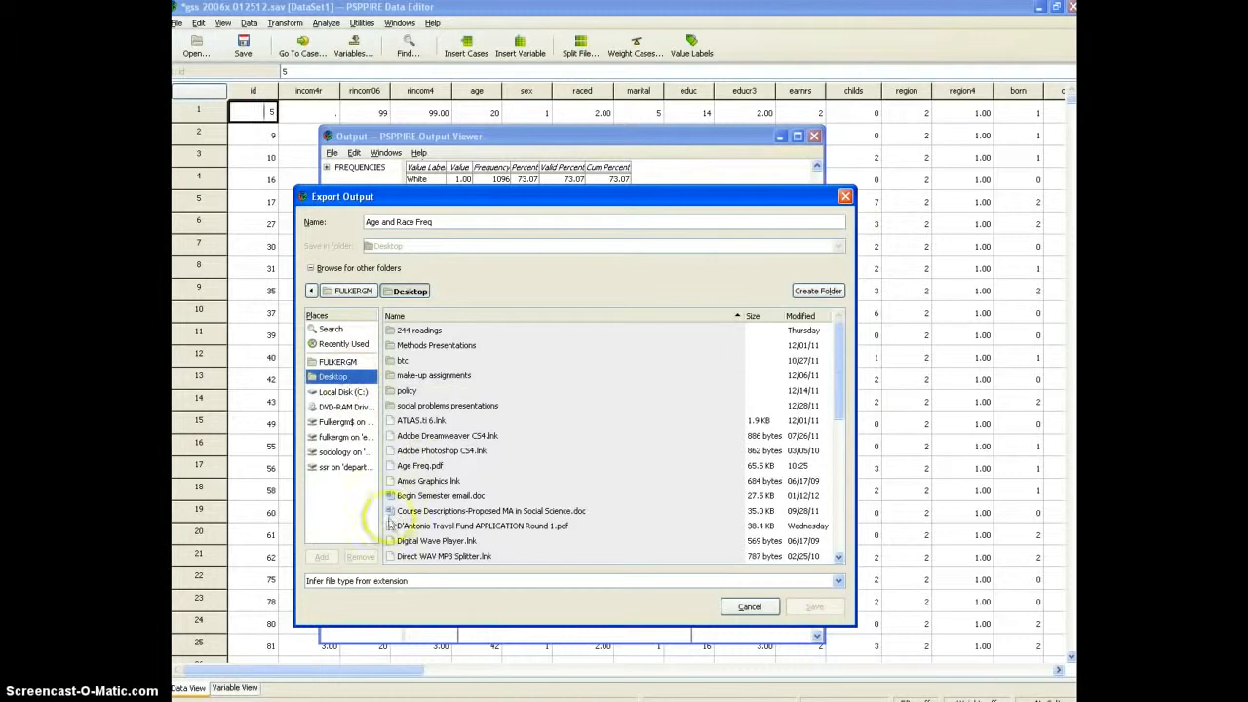
{"action": "left_click", "coordinate": [420, 581]}
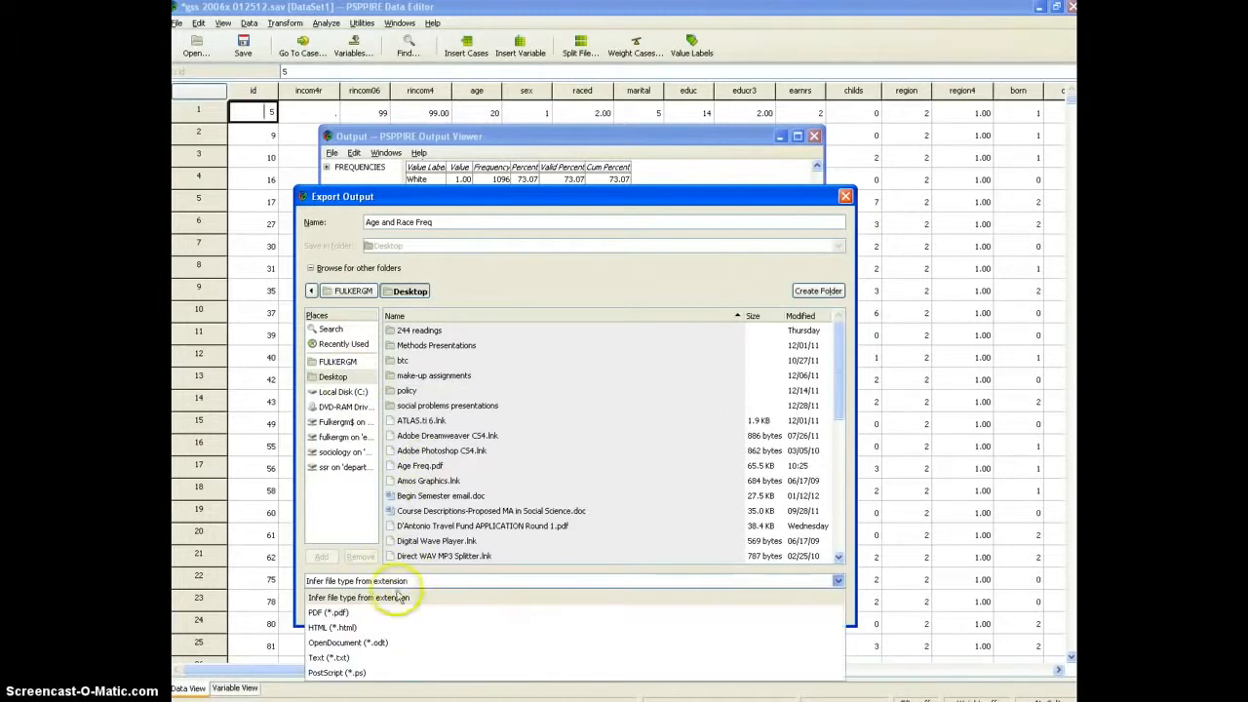
{"action": "left_click", "coordinate": [370, 612]}
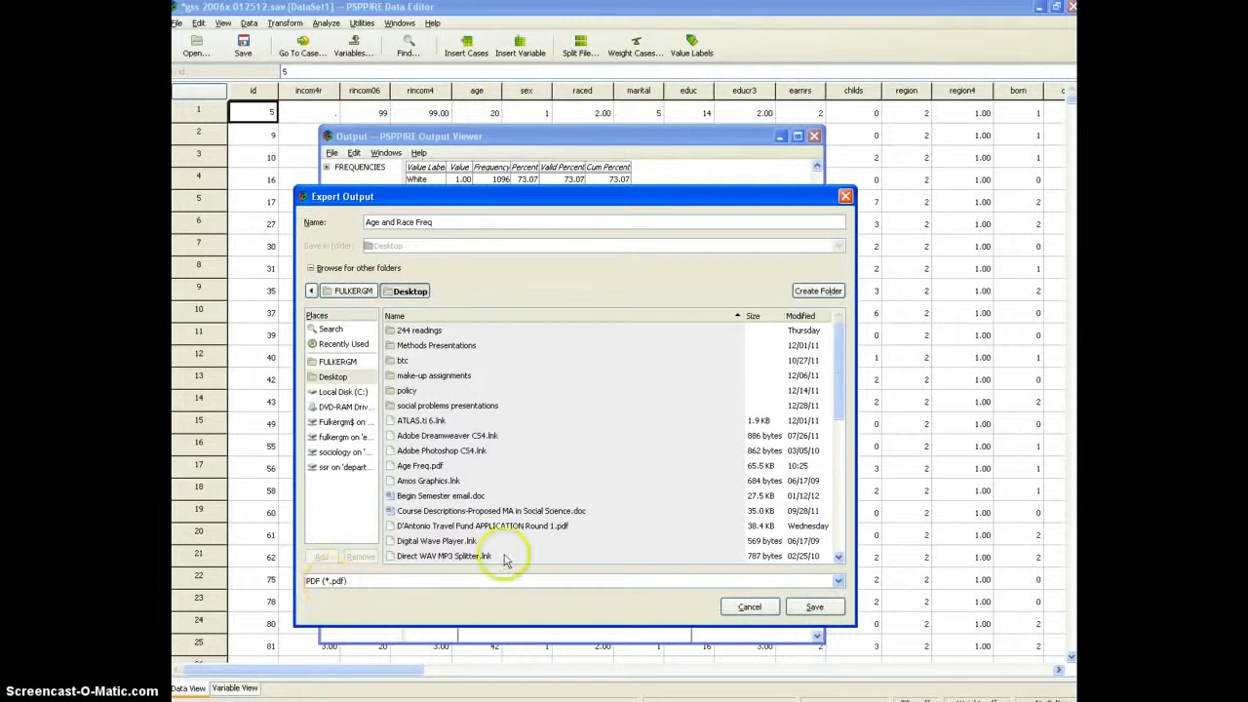
{"action": "left_click", "coordinate": [824, 607]}
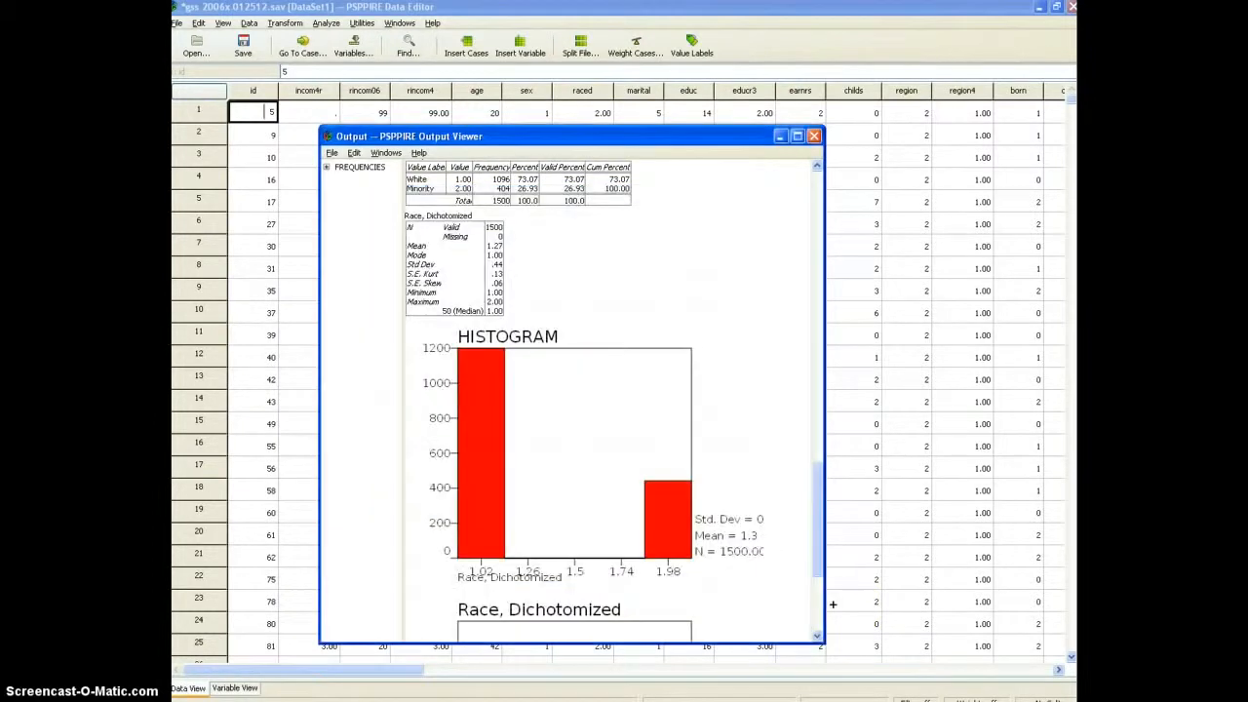
Step: Close the output window and minimize the data editor to reach the desktop, keeping the dataset open
{"action": "left_click", "coordinate": [815, 136]}
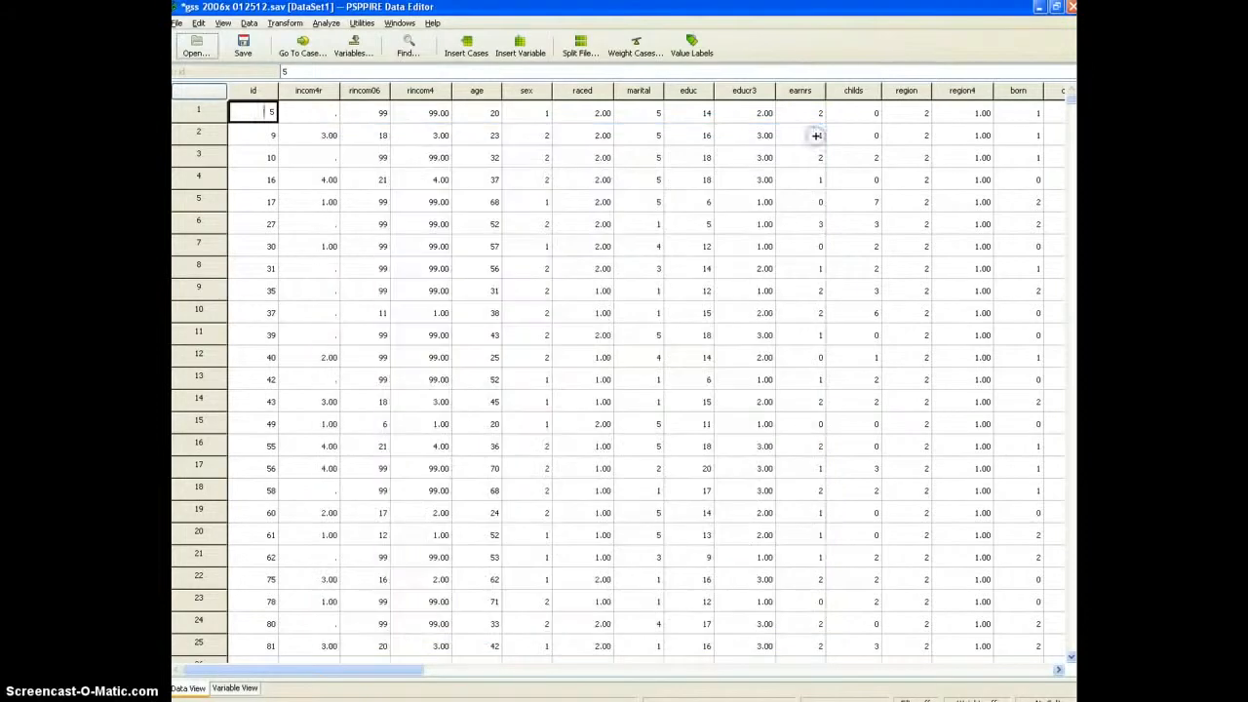
{"action": "left_click", "coordinate": [1073, 8]}
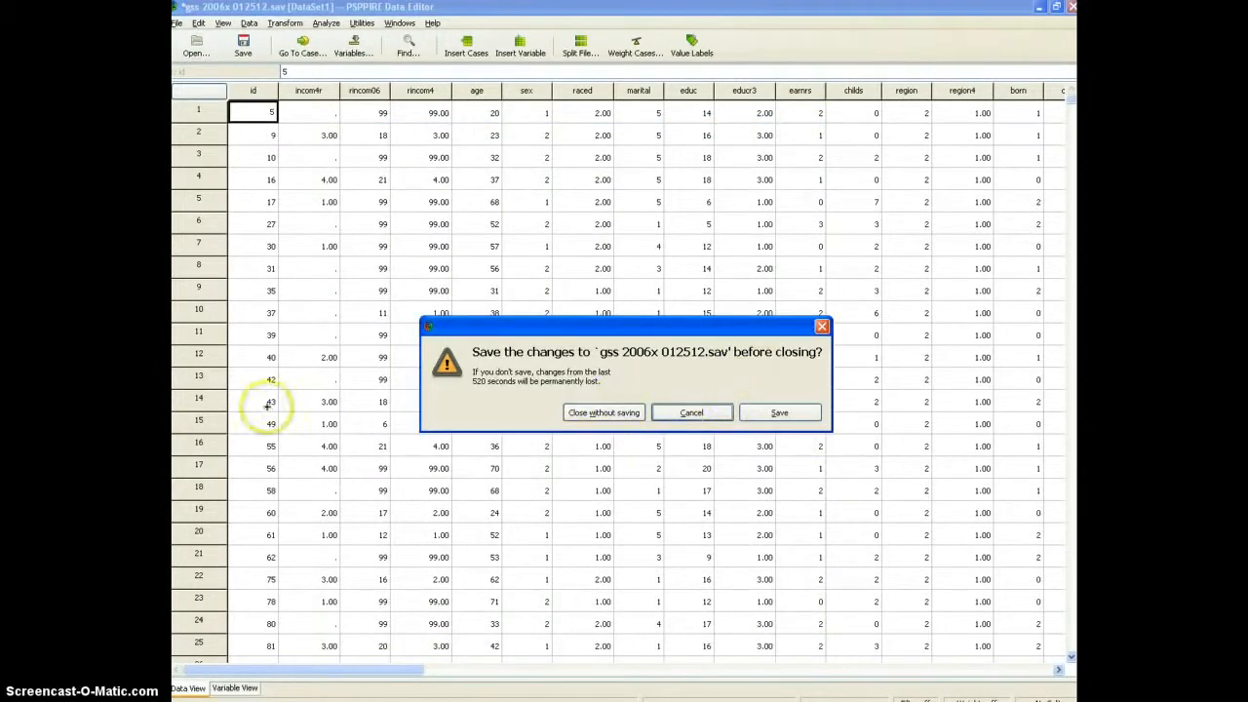
{"action": "left_click", "coordinate": [692, 414]}
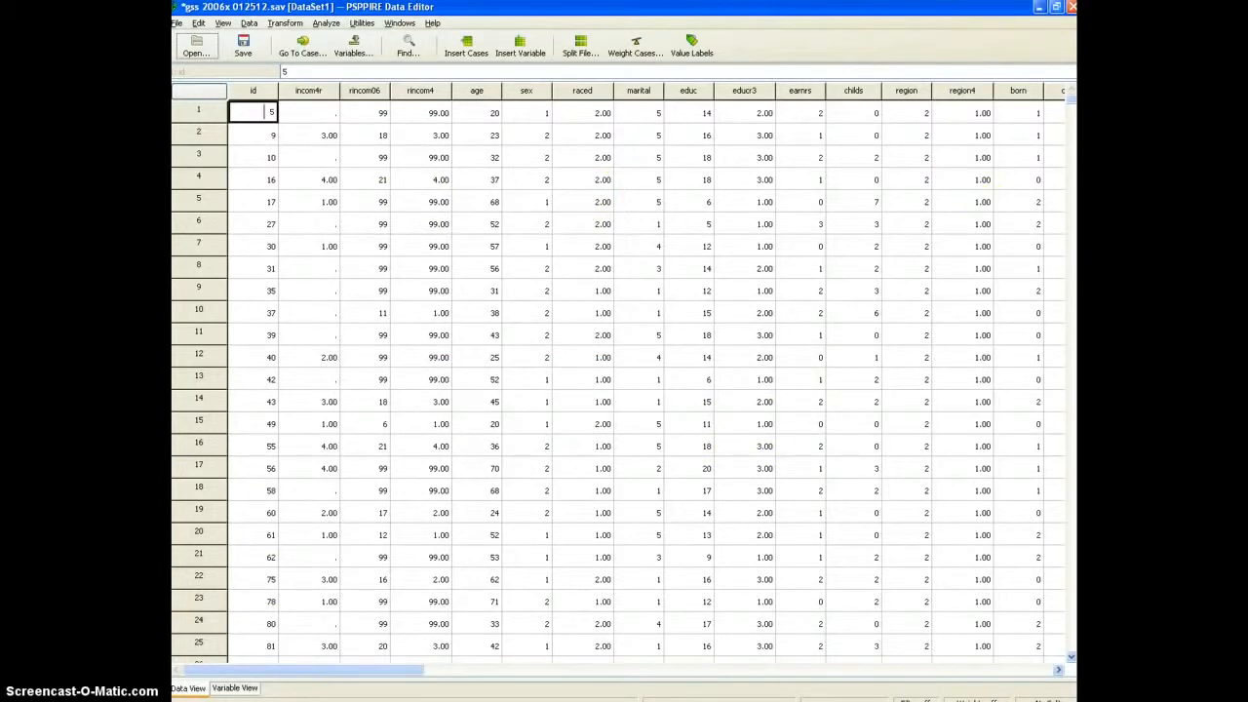
{"action": "left_click", "coordinate": [1039, 8]}
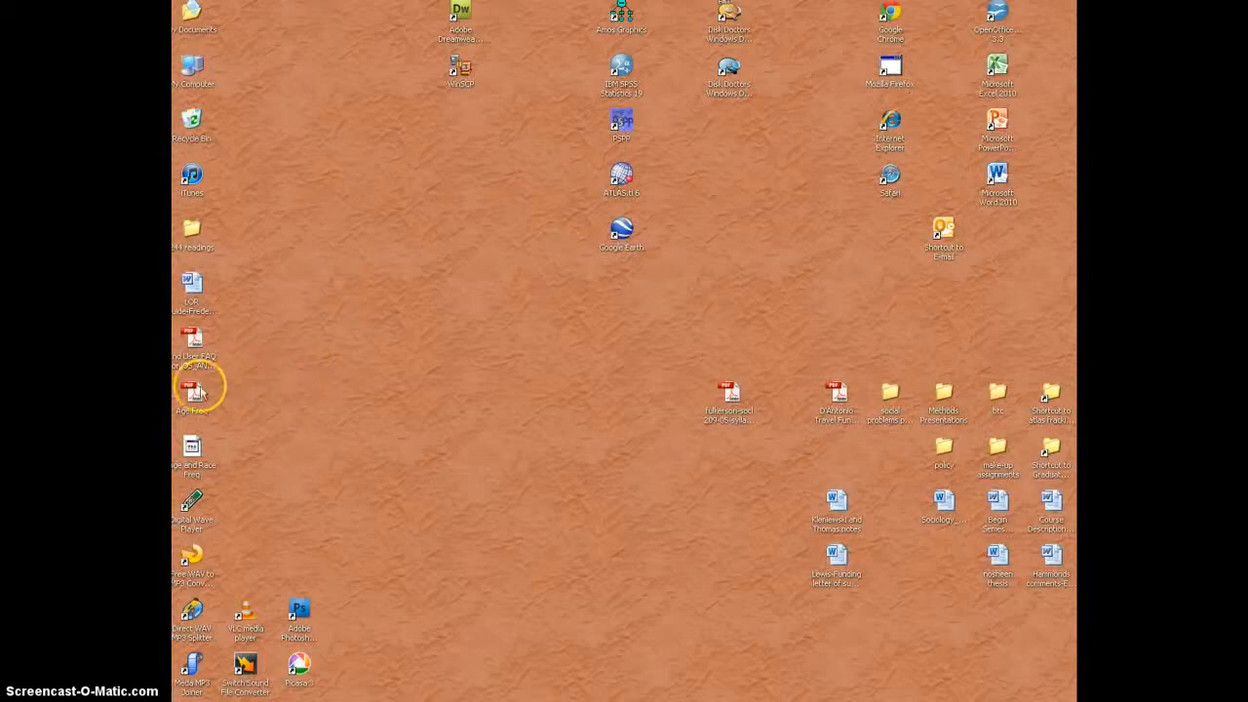
Step: Move the exported Age and Race Freq file to an empty area of the desktop
{"action": "left_click_drag", "start_coordinate": [192, 393], "coordinate": [206, 395]}
{"action": "left_click_drag", "start_coordinate": [196, 347], "coordinate": [198, 346]}
{"action": "left_click", "coordinate": [198, 343]}
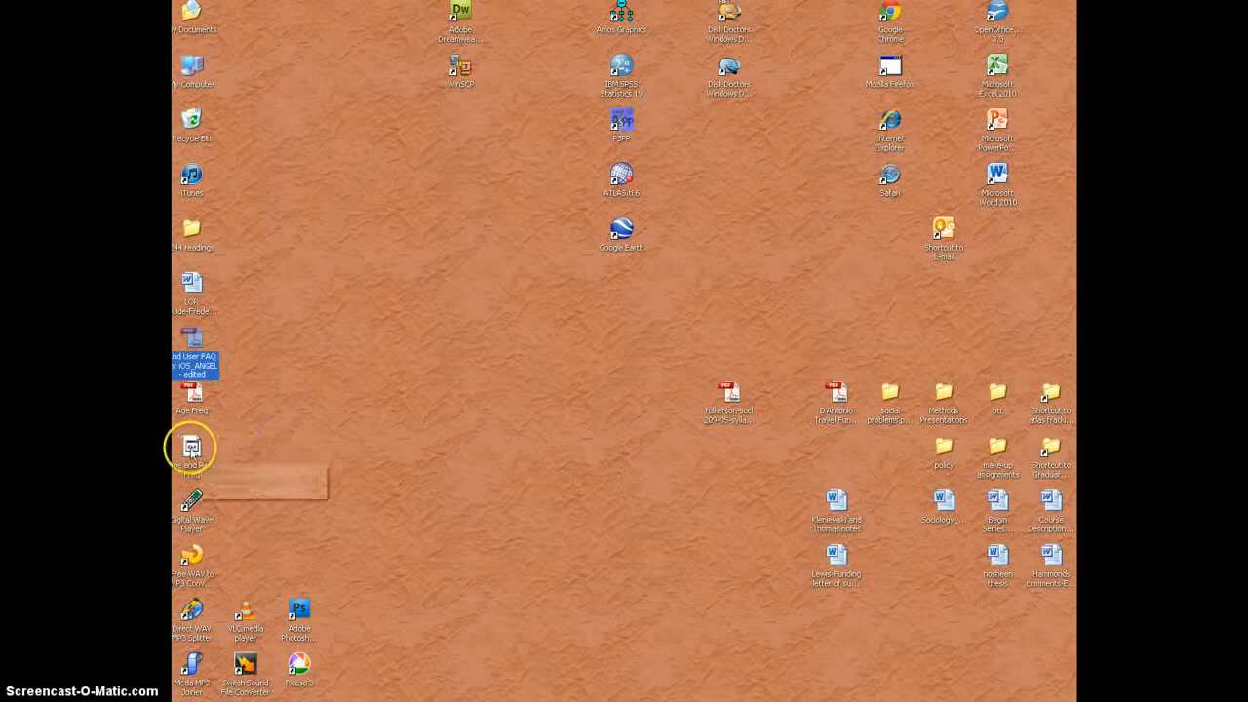
{"action": "left_click_drag", "start_coordinate": [191, 446], "coordinate": [373, 429]}
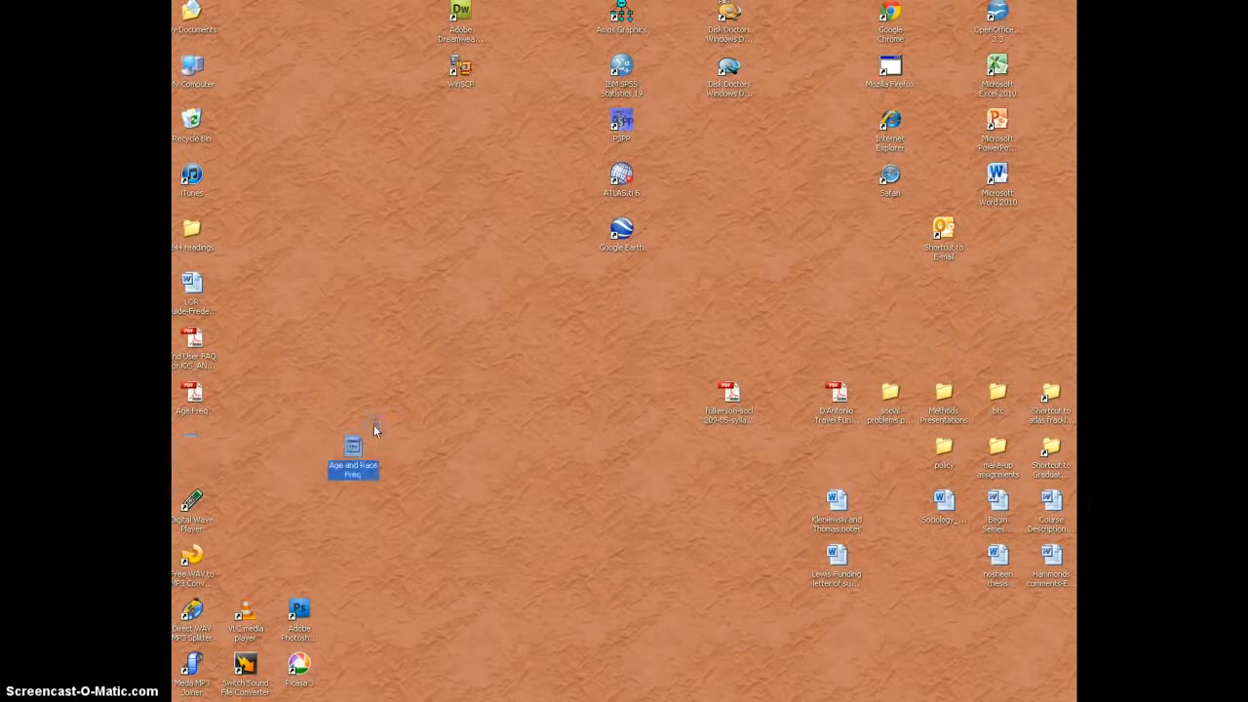
Step: Rename the exported file as "Age and Race Freq.pdf" by adding the missing extension
{"action": "right_click", "coordinate": [366, 473]}
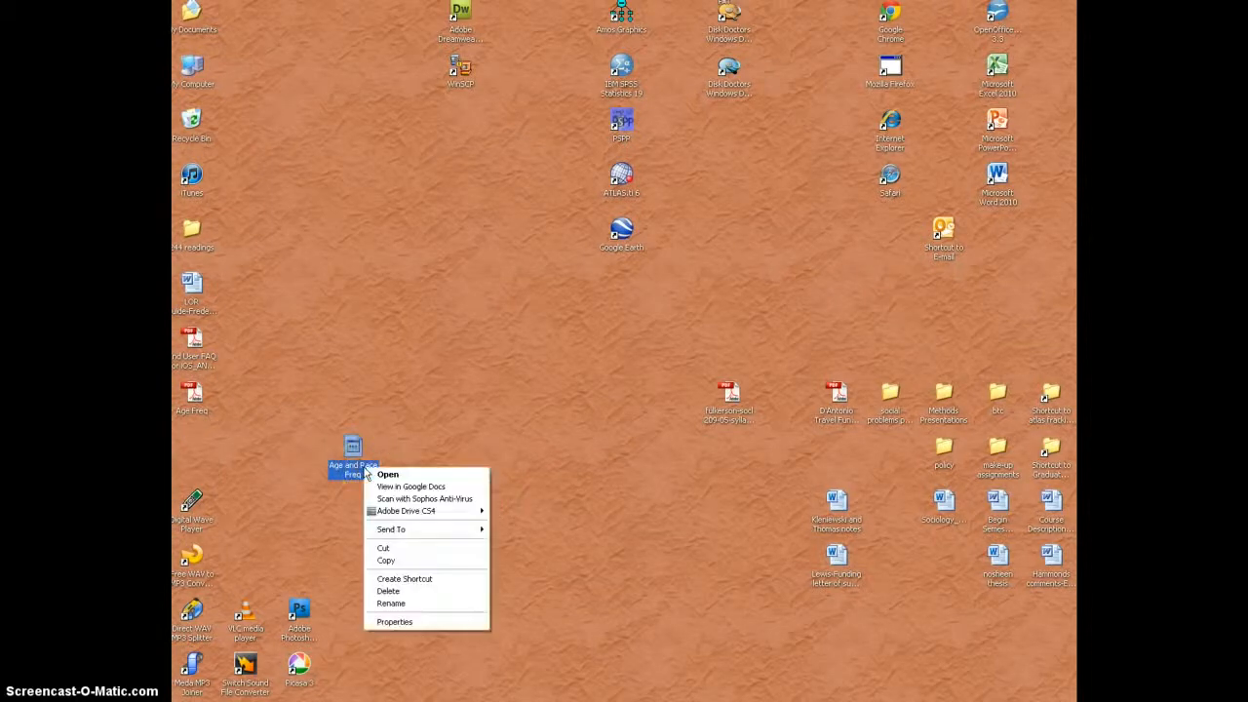
{"action": "left_click", "coordinate": [388, 604]}
{"action": "left_click", "coordinate": [367, 475]}
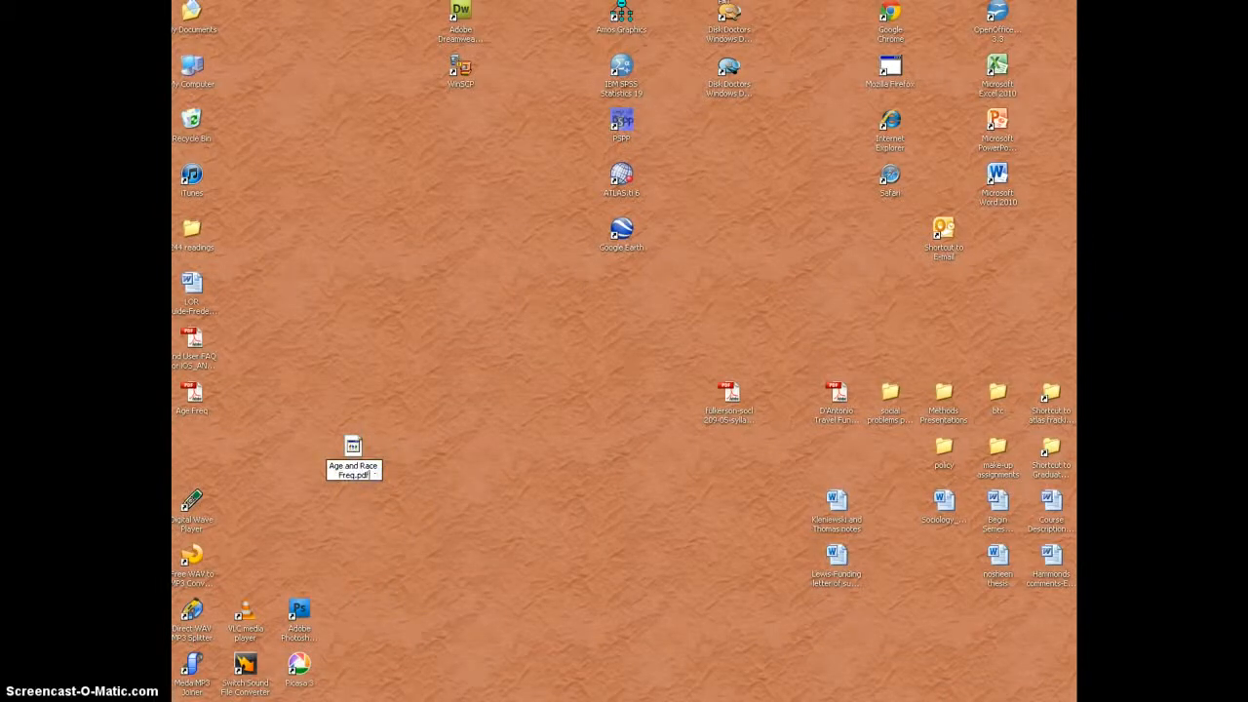
{"action": "key", "text": "Return"}
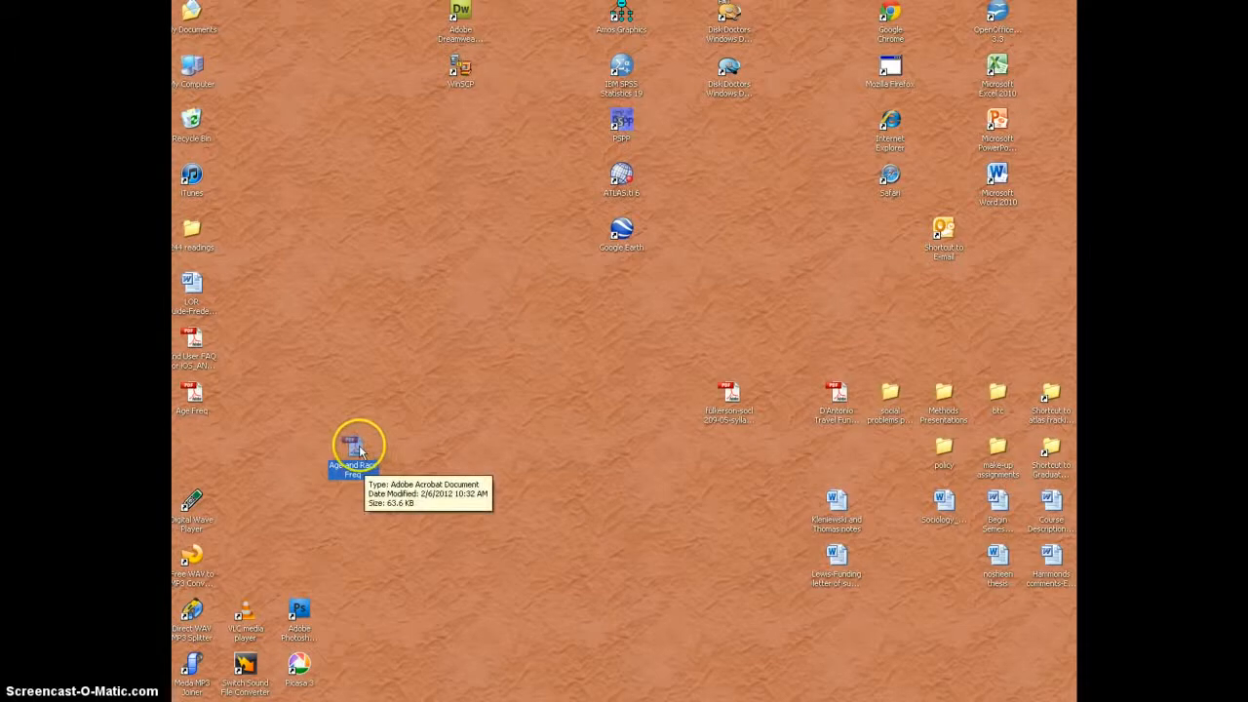
Step: Open Age and Race Freq.pdf and examine the frequency table, summary statistics and histogram for age of respondent
{"action": "double_click", "coordinate": [359, 447]}
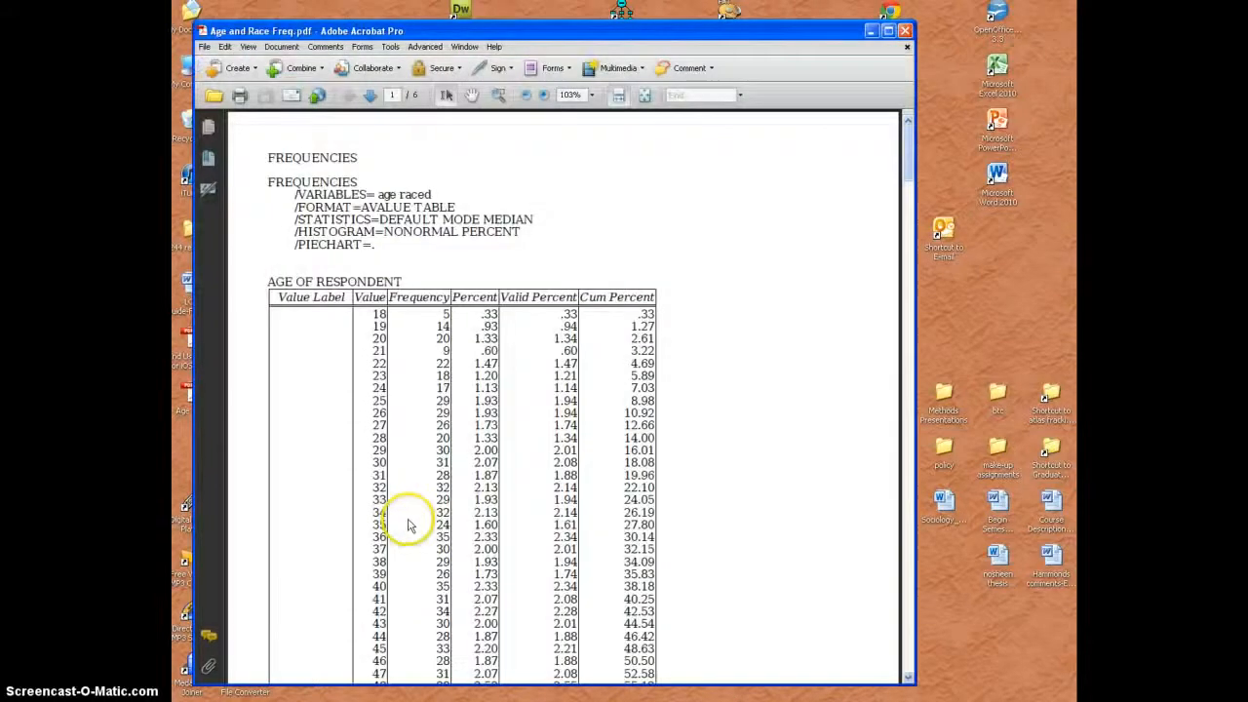
{"action": "scroll", "coordinate": [483, 487], "scroll_direction": "down", "scroll_amount": 10}
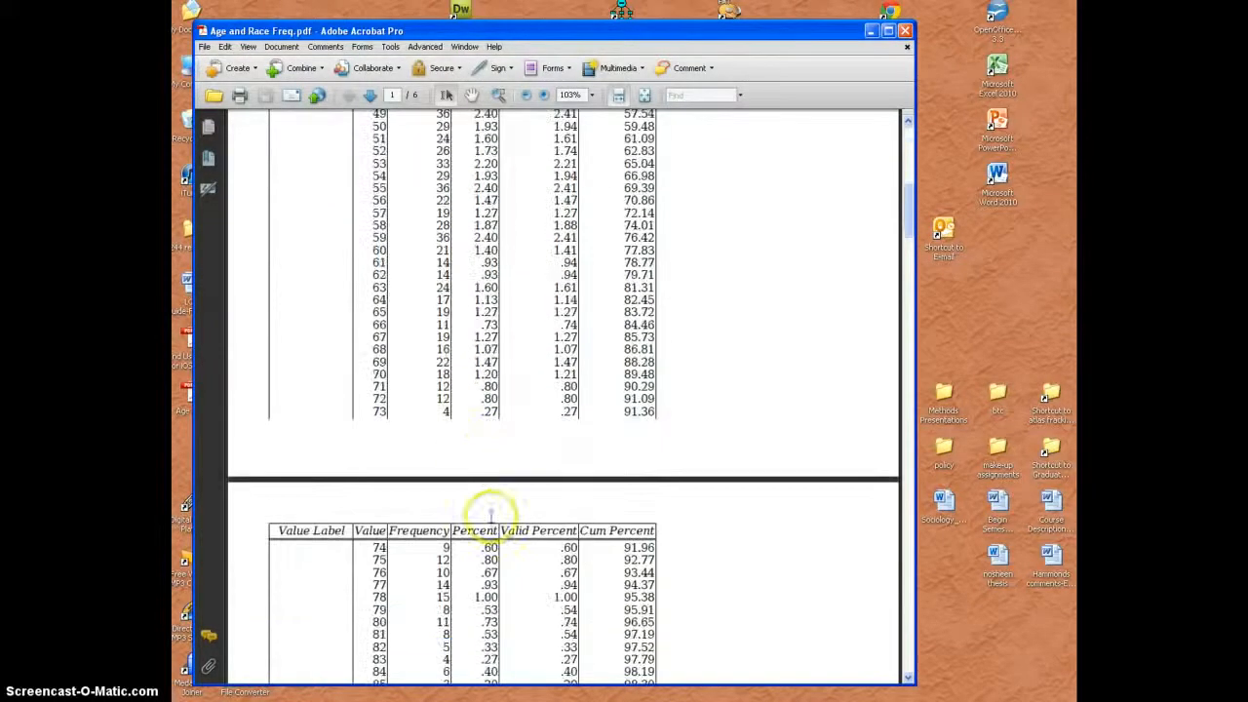
{"action": "scroll", "coordinate": [489, 509], "scroll_direction": "down", "scroll_amount": 5}
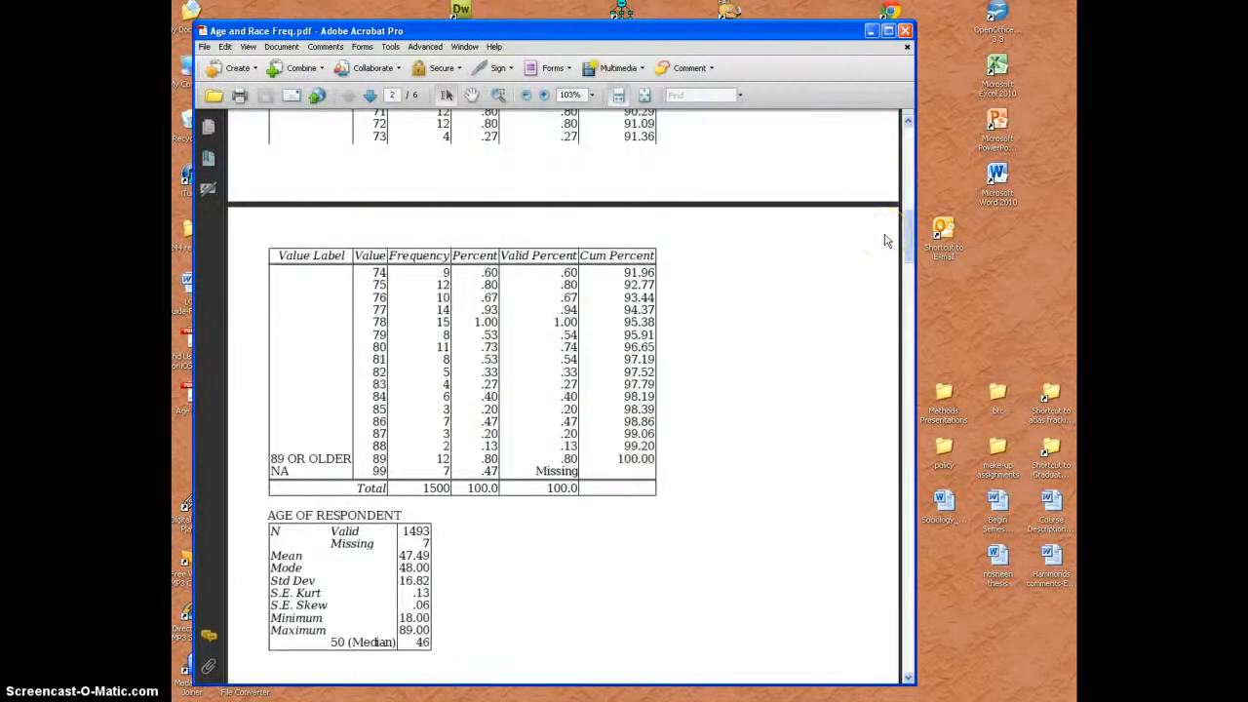
{"action": "scroll", "coordinate": [661, 380], "scroll_direction": "down", "scroll_amount": 14}
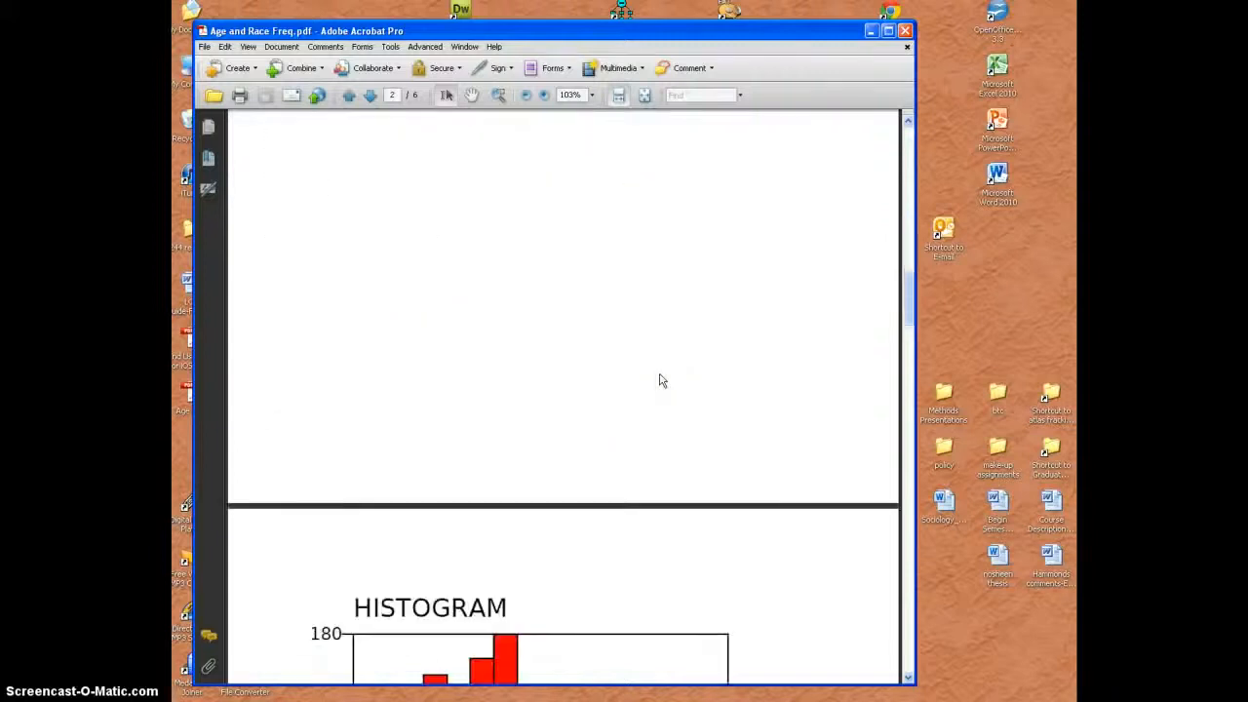
{"action": "scroll", "coordinate": [610, 318], "scroll_direction": "down", "scroll_amount": 14}
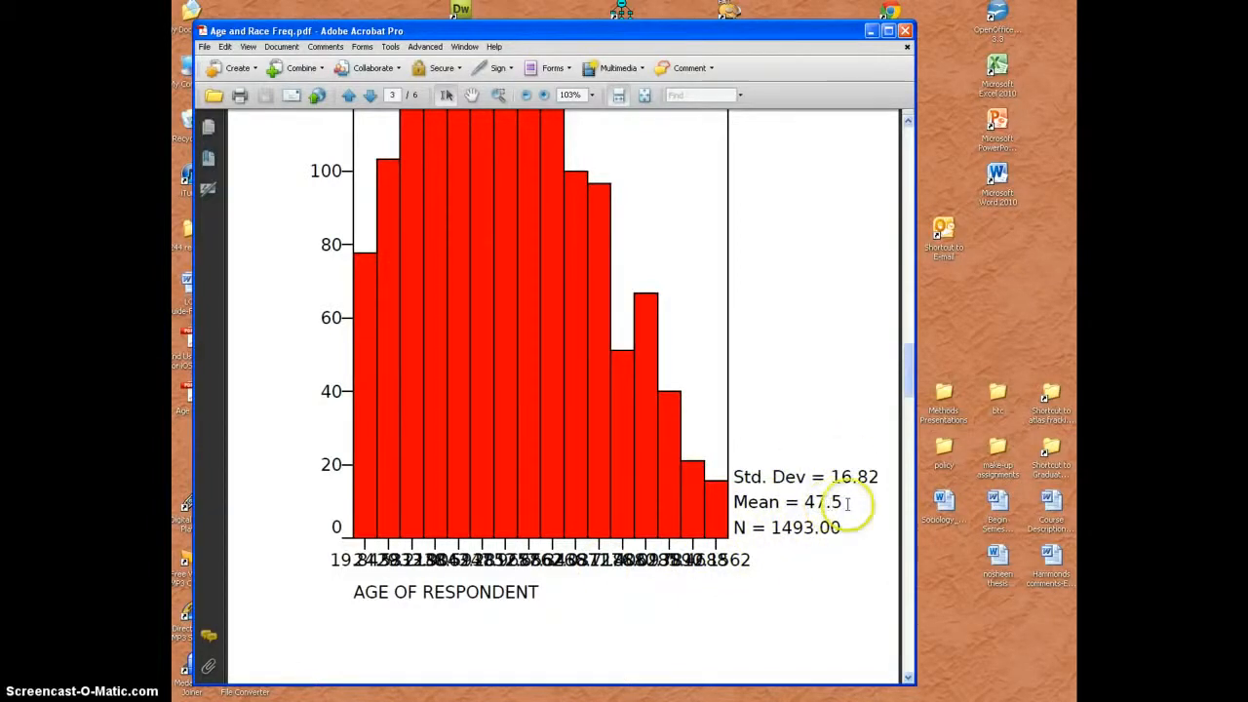
{"action": "left_click_drag", "start_coordinate": [847, 504], "coordinate": [755, 526]}
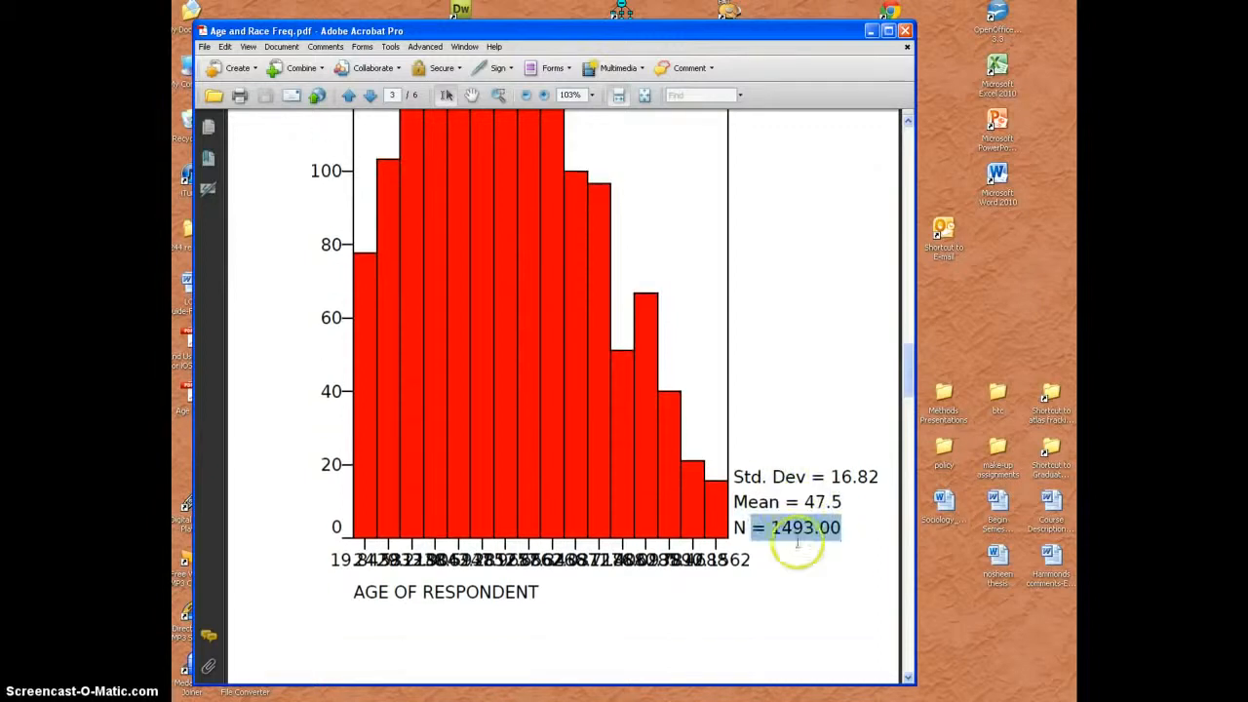
Step: Examine the frequency table, statistics and pie chart for dichotomized race in the PDF, and return to the age statistics
{"action": "scroll", "coordinate": [794, 541], "scroll_direction": "down", "scroll_amount": 5}
{"action": "scroll", "coordinate": [794, 541], "scroll_direction": "down", "scroll_amount": 3}
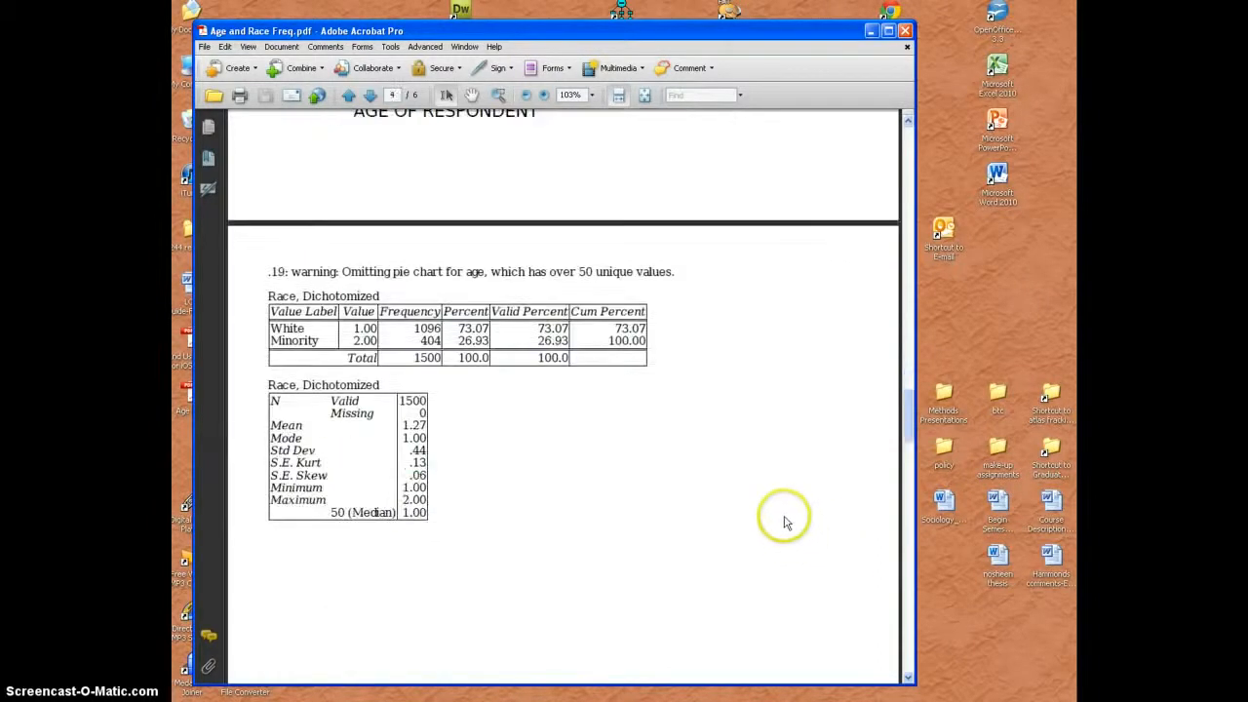
{"action": "scroll", "coordinate": [789, 524], "scroll_direction": "down", "scroll_amount": 1}
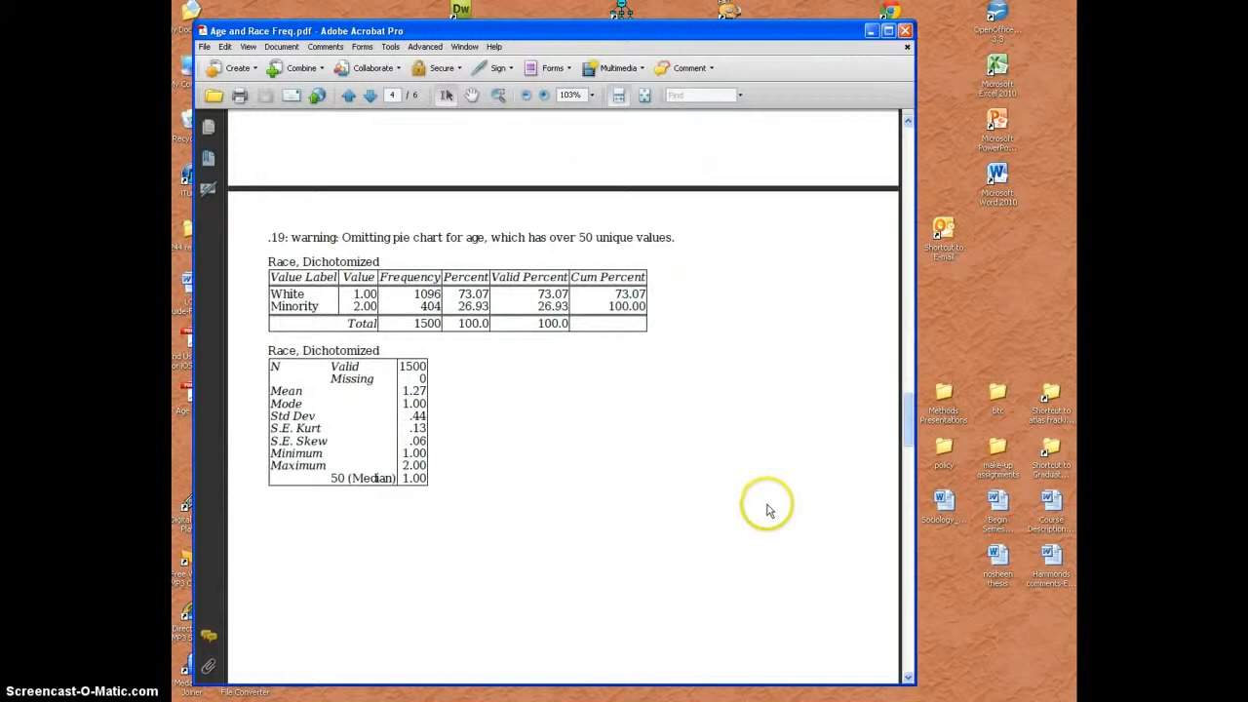
{"action": "scroll", "coordinate": [760, 507], "scroll_direction": "down", "scroll_amount": 10}
{"action": "scroll", "coordinate": [717, 505], "scroll_direction": "down", "scroll_amount": 15}
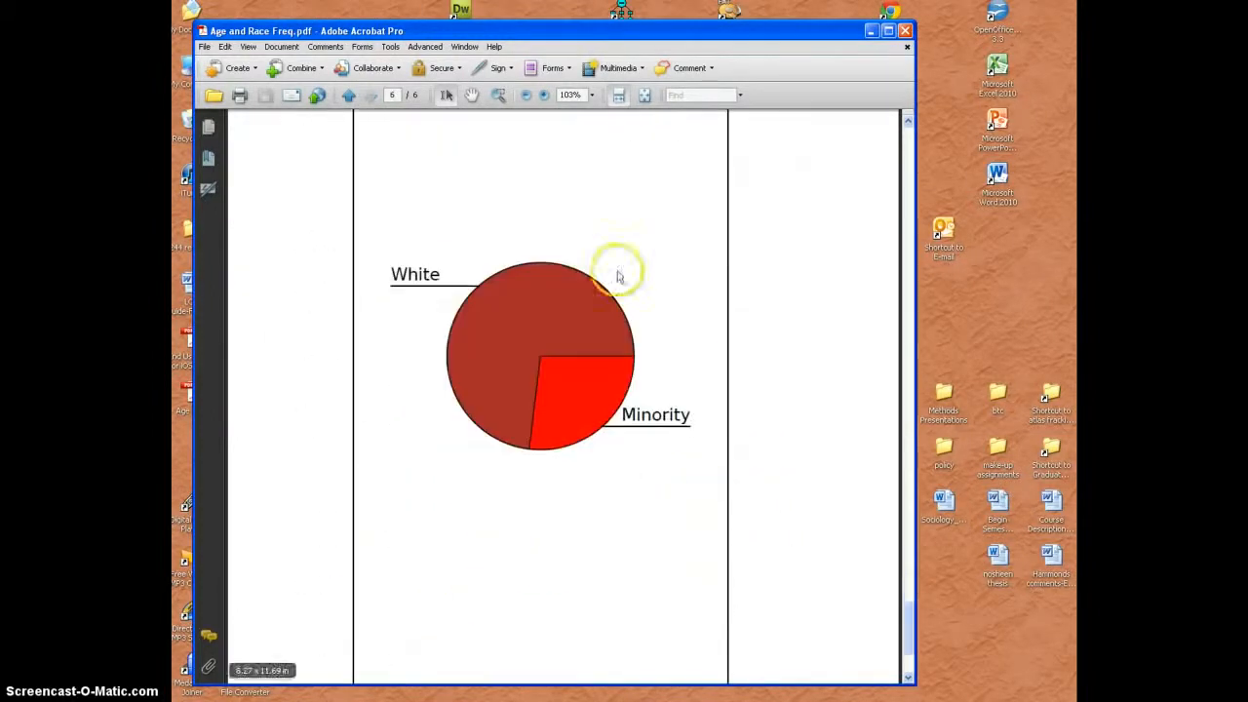
{"action": "scroll", "coordinate": [495, 455], "scroll_direction": "down", "scroll_amount": 5}
{"action": "scroll", "coordinate": [495, 455], "scroll_direction": "up", "scroll_amount": 8}
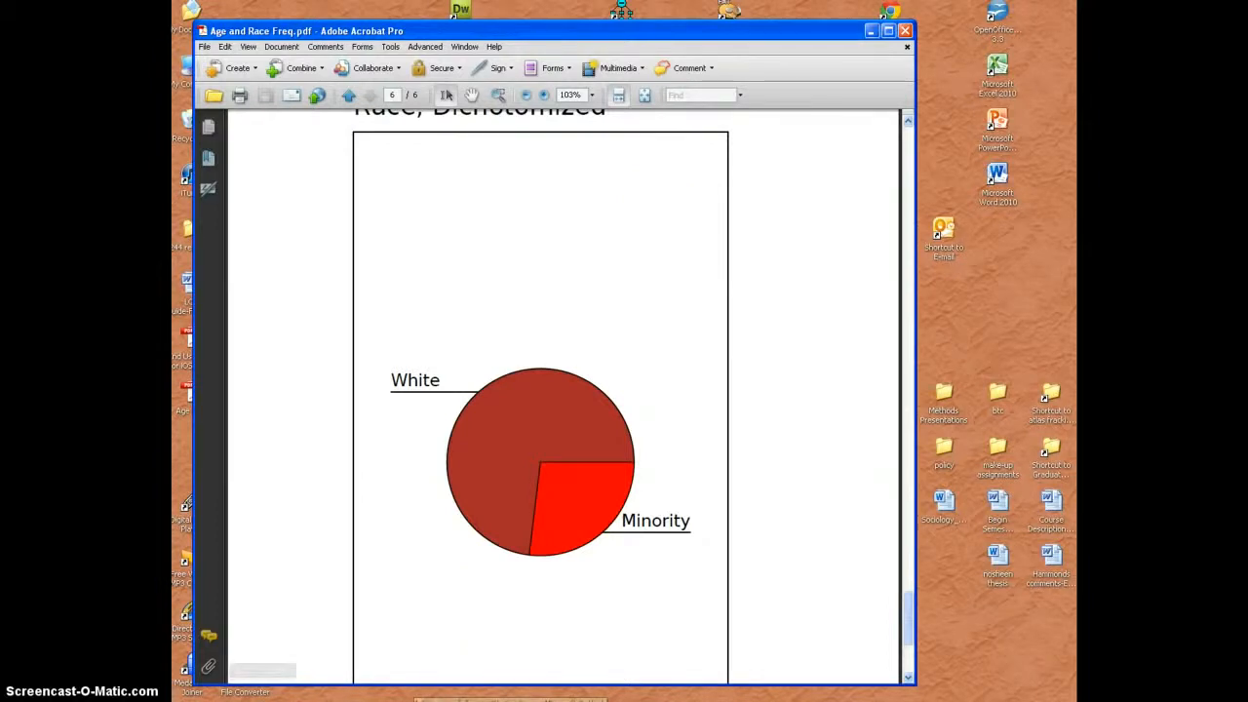
{"action": "scroll", "coordinate": [731, 309], "scroll_direction": "down", "scroll_amount": 6}
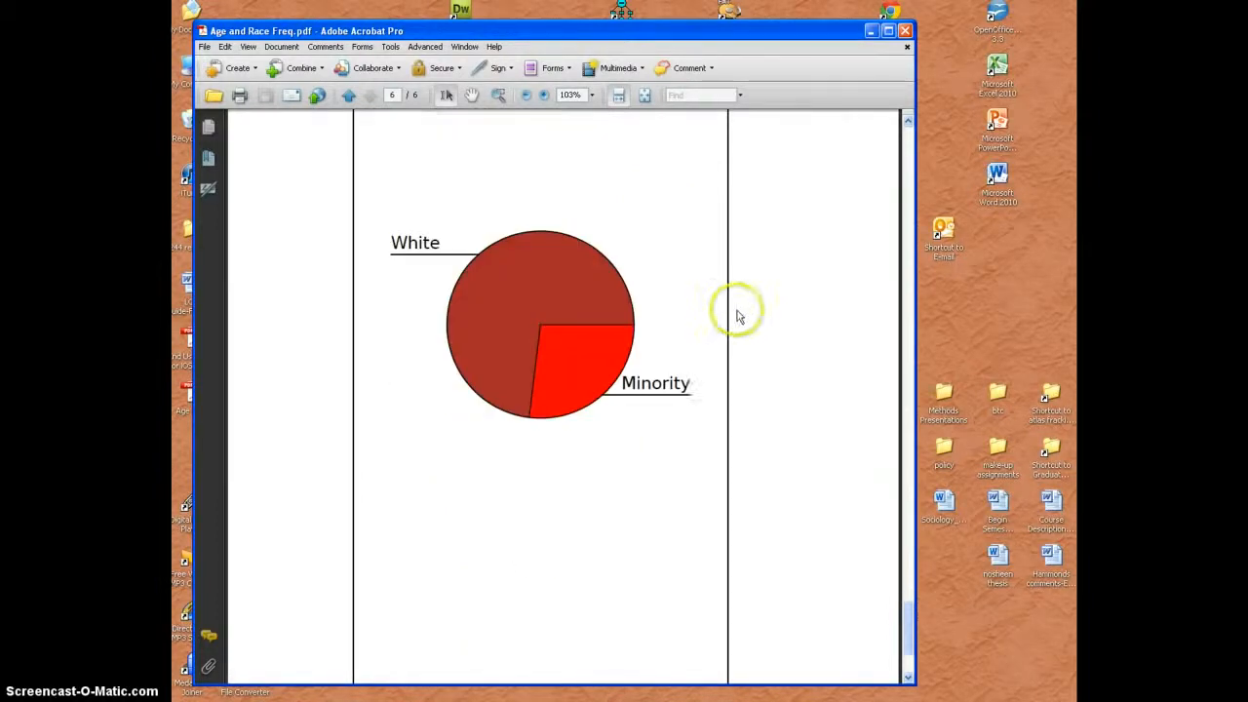
{"action": "left_click_drag", "start_coordinate": [910, 634], "coordinate": [911, 236]}
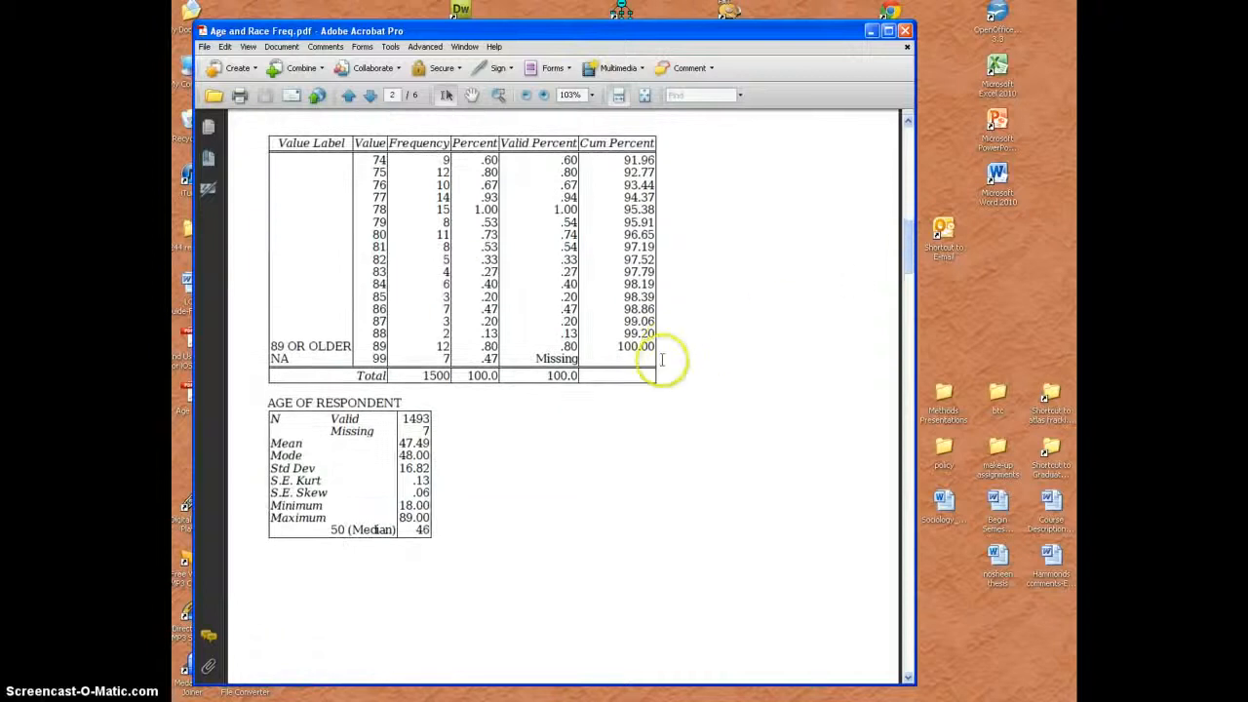